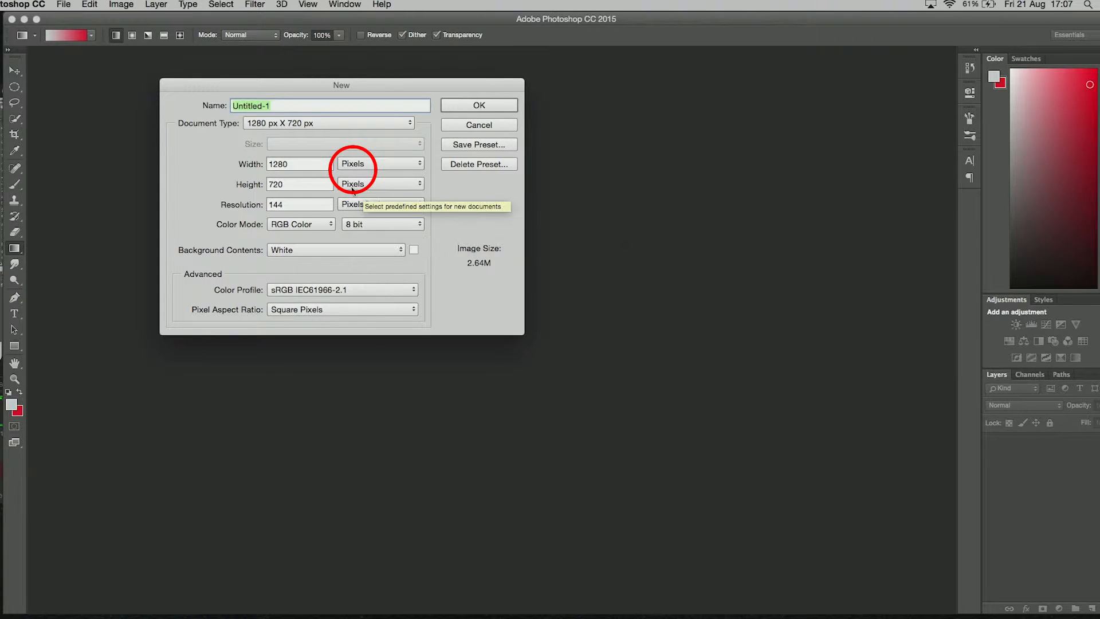
Create a new 1280 × 720 px document with a white background and set the foreground color to near-black.
left_click(492, 108)
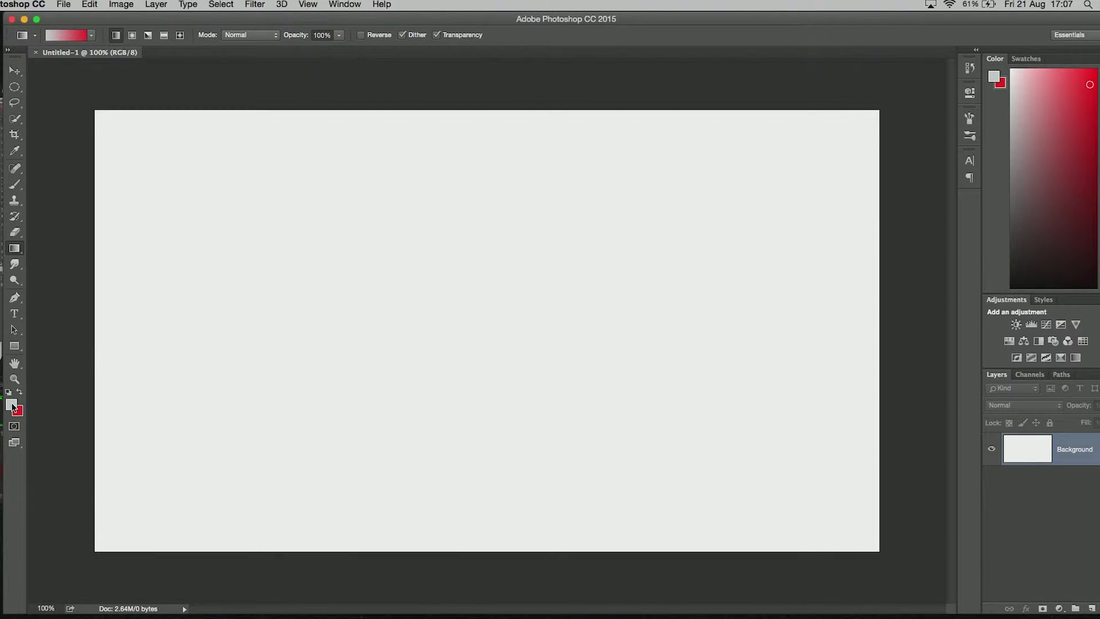
left_click(13, 407)
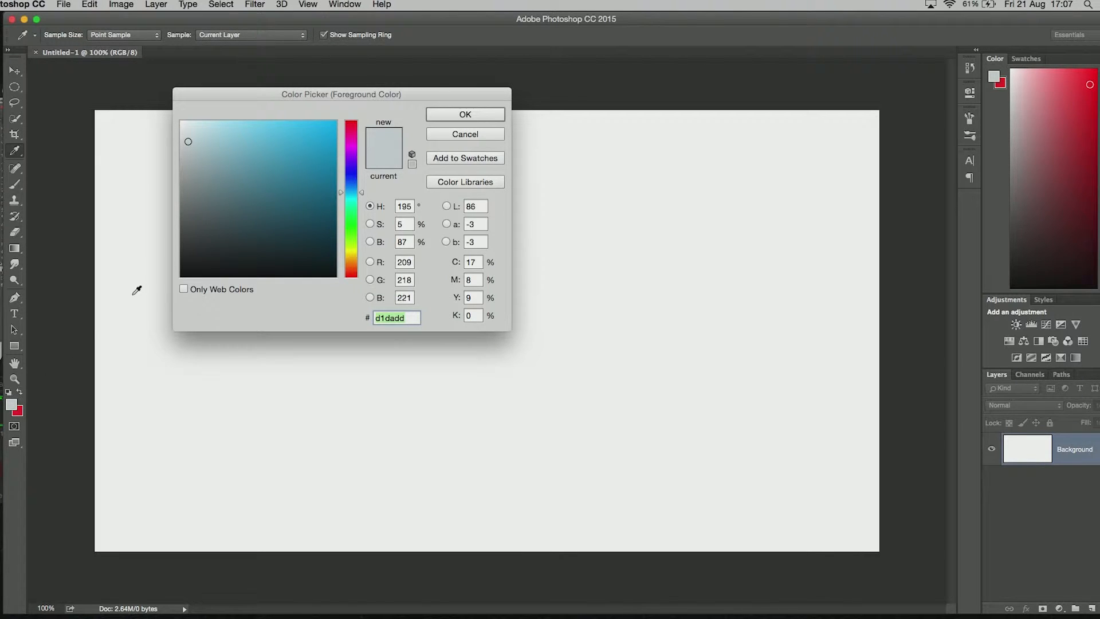
left_click(183, 273)
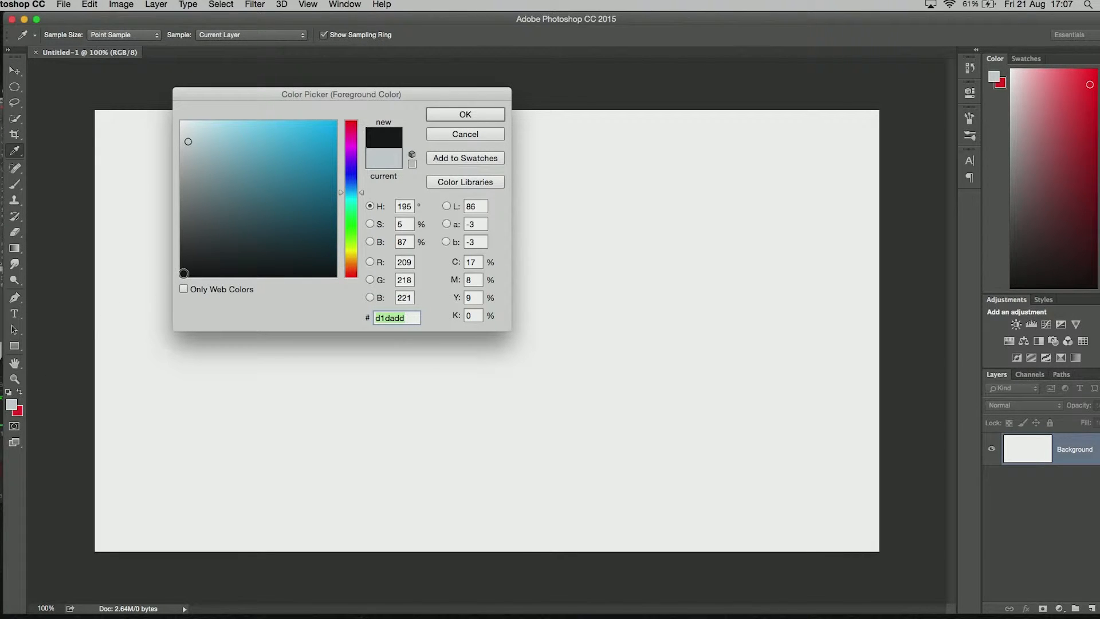
left_click(429, 118)
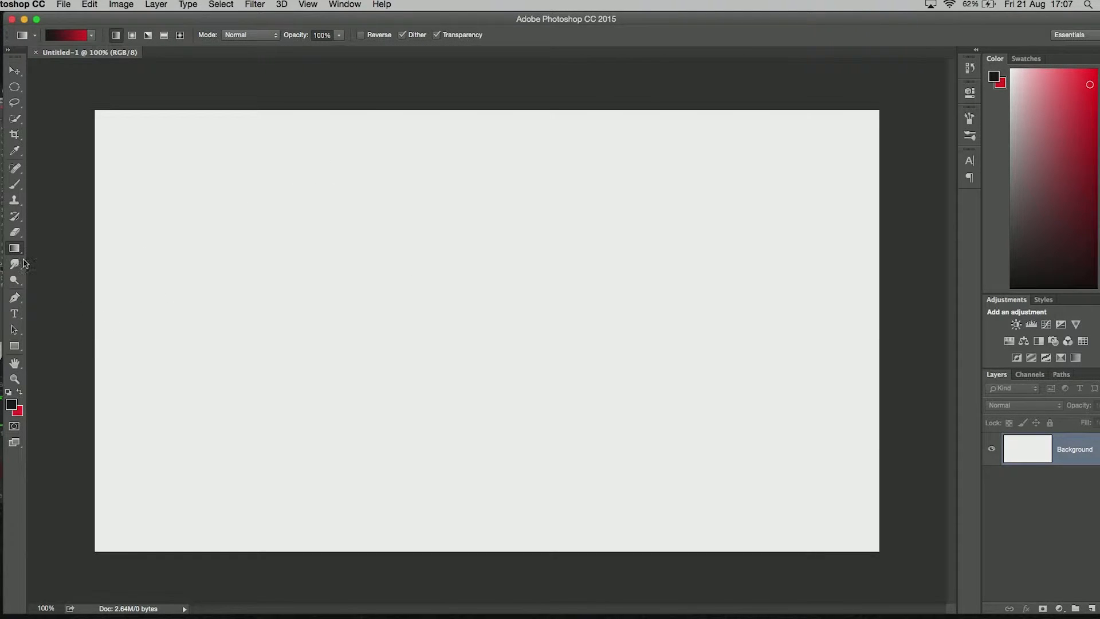
Fill the background with a slanted linear gradient using the Gradient tool, red on the canvas's left side and near-black on its right.
left_click(24, 256)
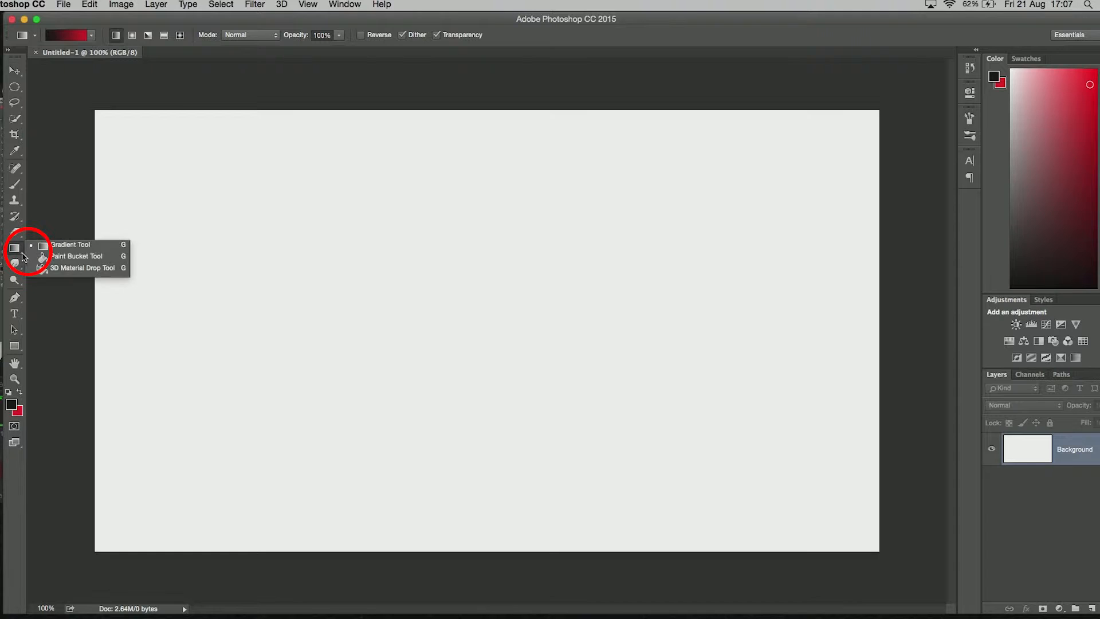
left_click(70, 246)
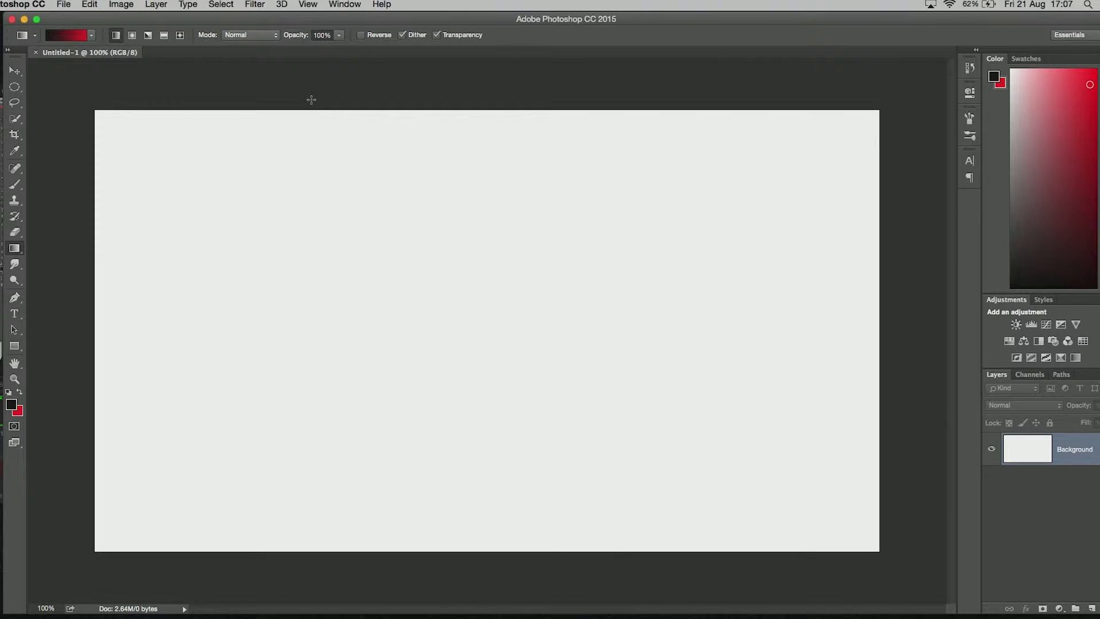
left_click_drag(316, 102, 474, 223)
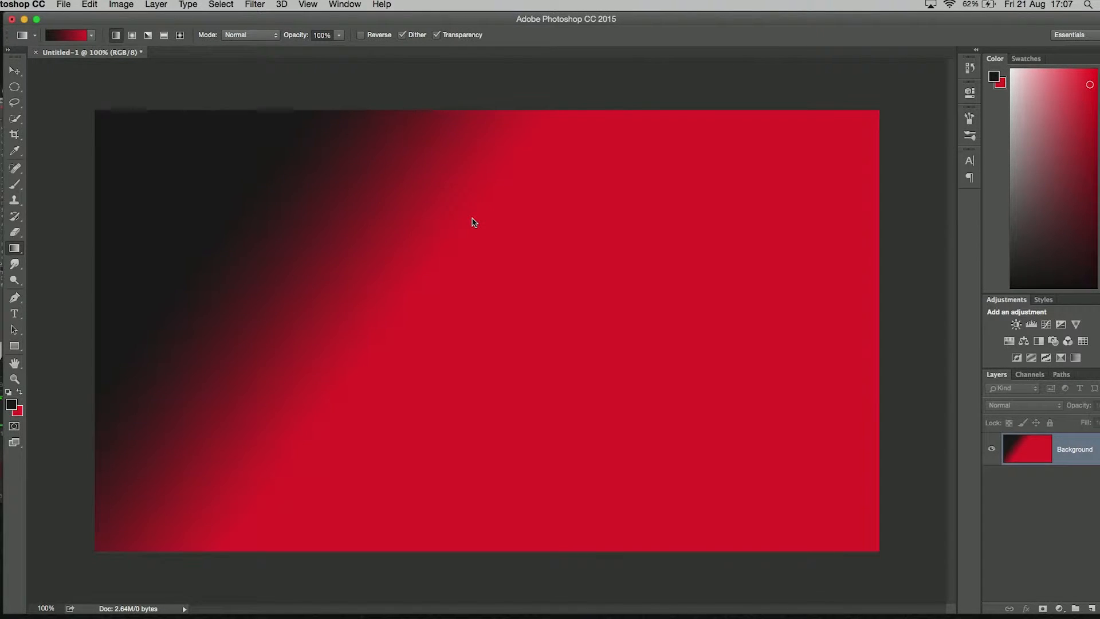
left_click_drag(549, 284, 409, 231)
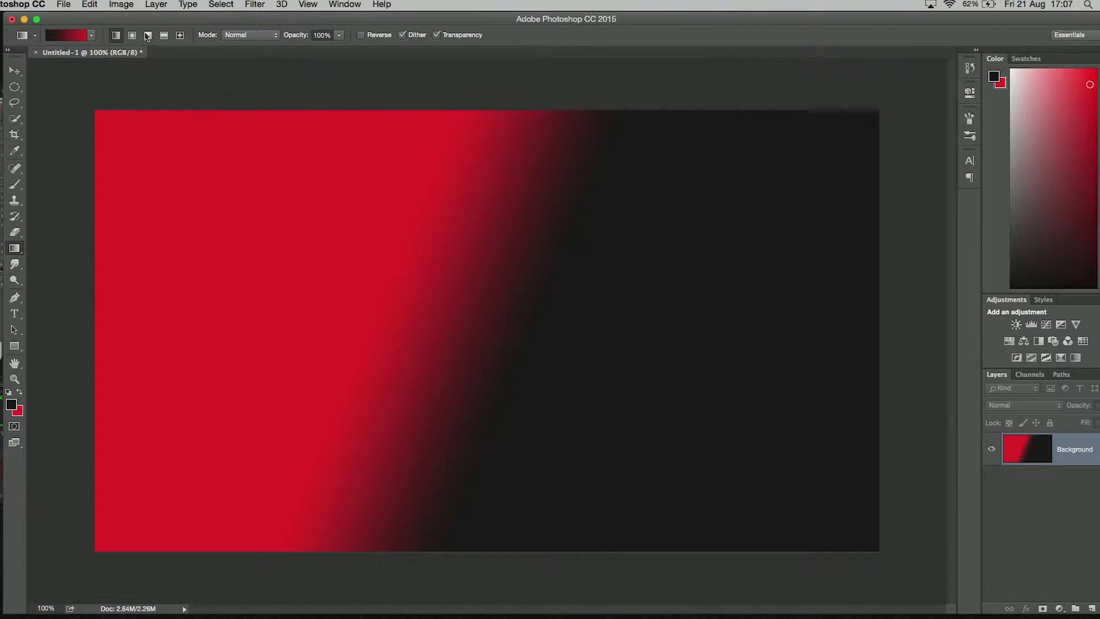
Place the logo-the-witcher-3 PNG from the Mumongu folder into the document as a linked file.
left_click(64, 5)
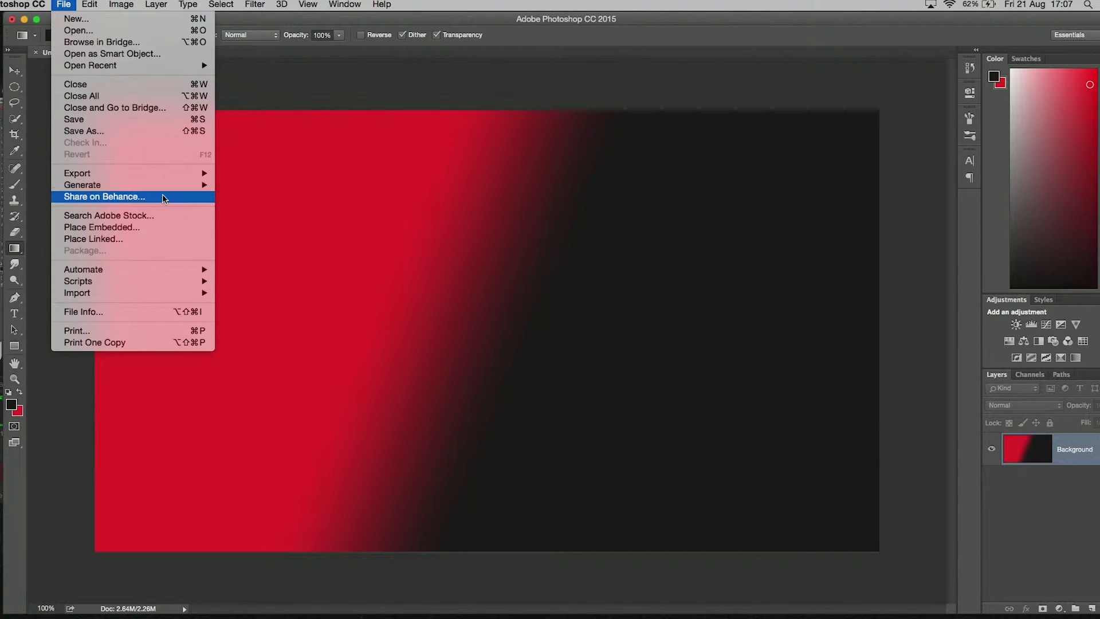
left_click(165, 244)
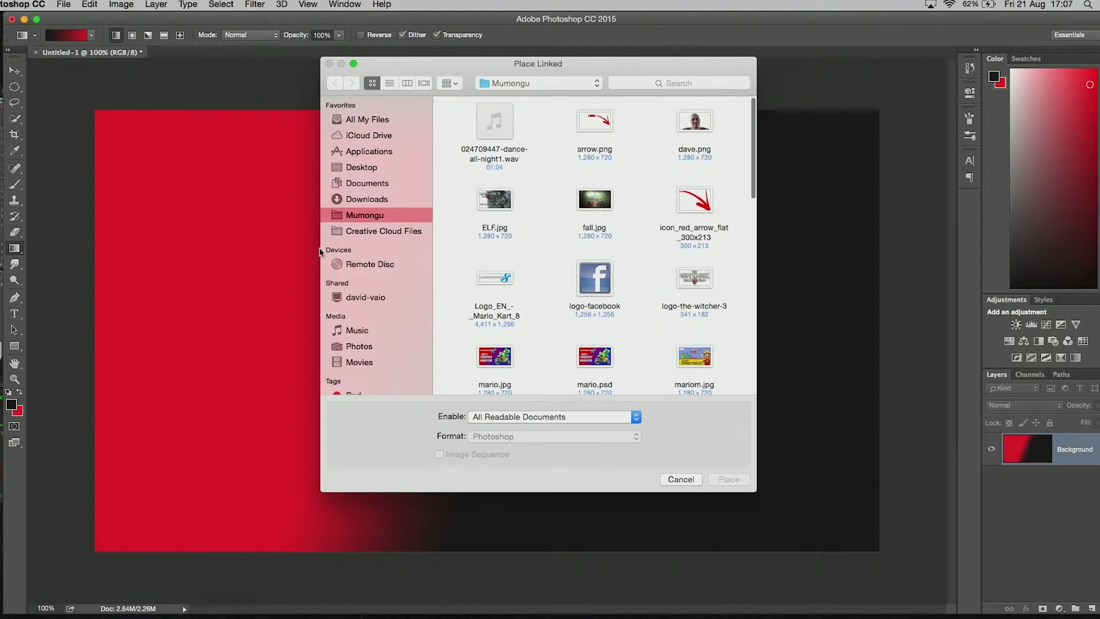
left_click(689, 273)
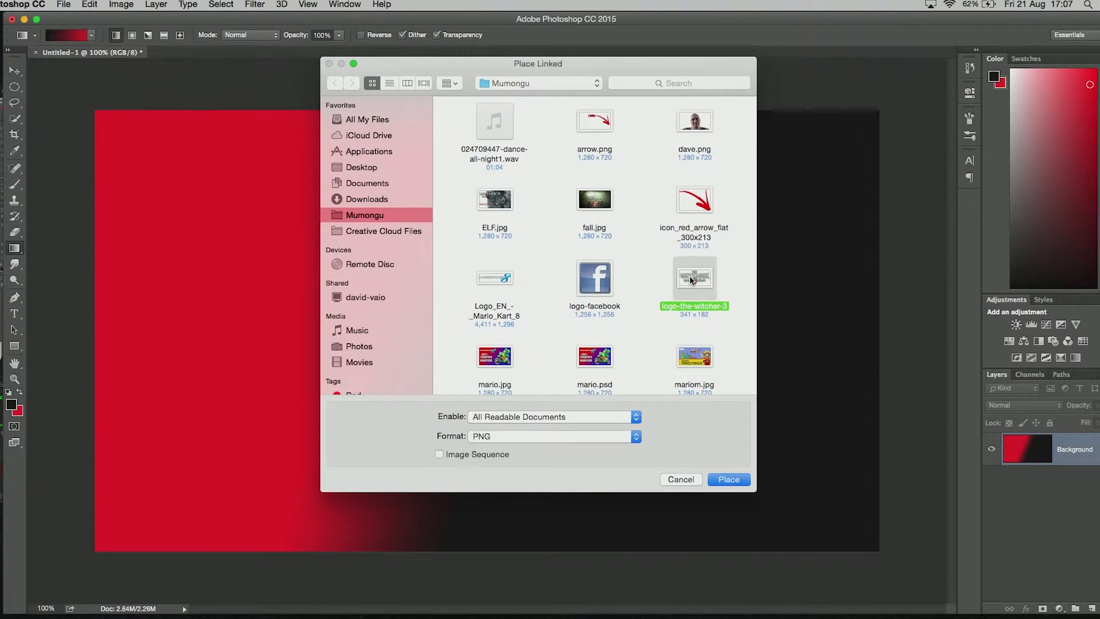
left_click(729, 479)
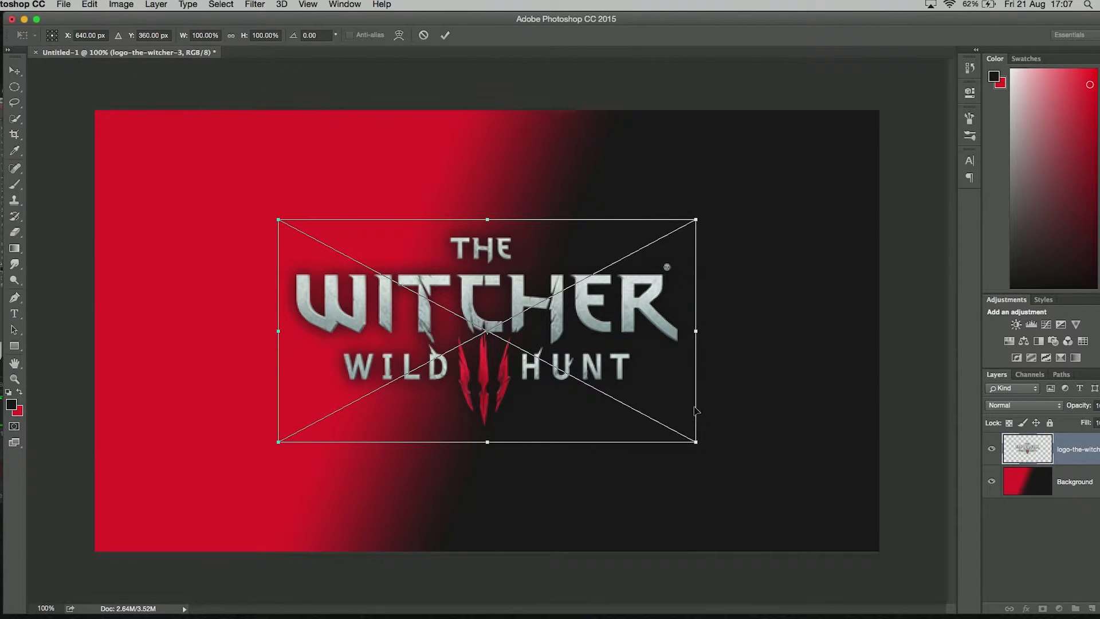
Scale the Witcher logo down to about 79% and position it in the upper-left corner of the canvas.
left_click_drag(671, 394, 500, 296)
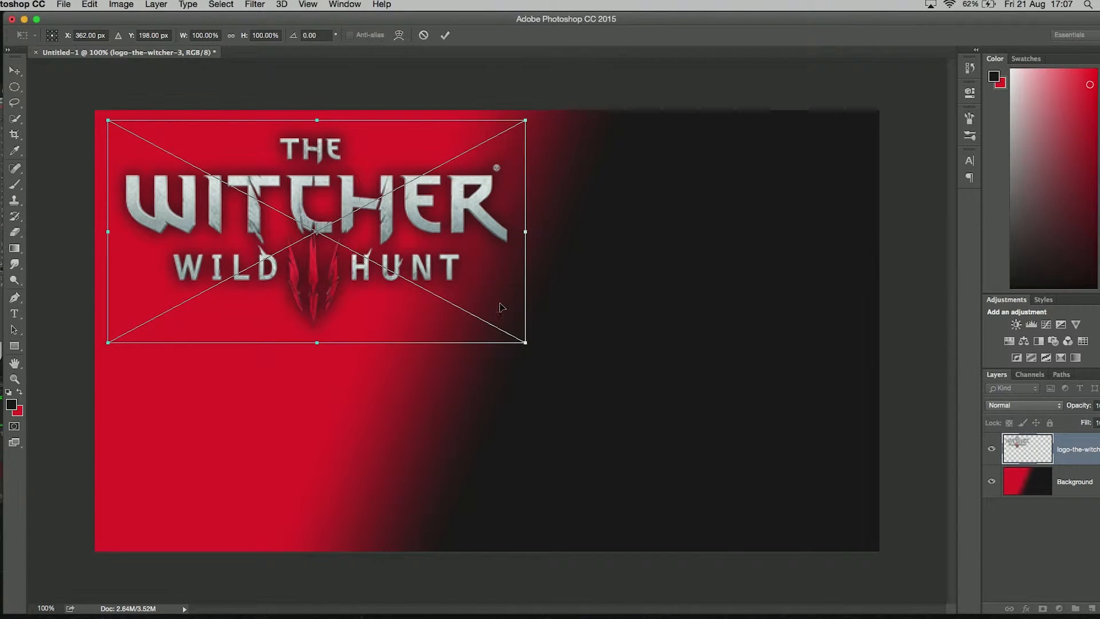
left_click_drag(526, 341, 428, 316)
scroll(445, 334, "down", 6)
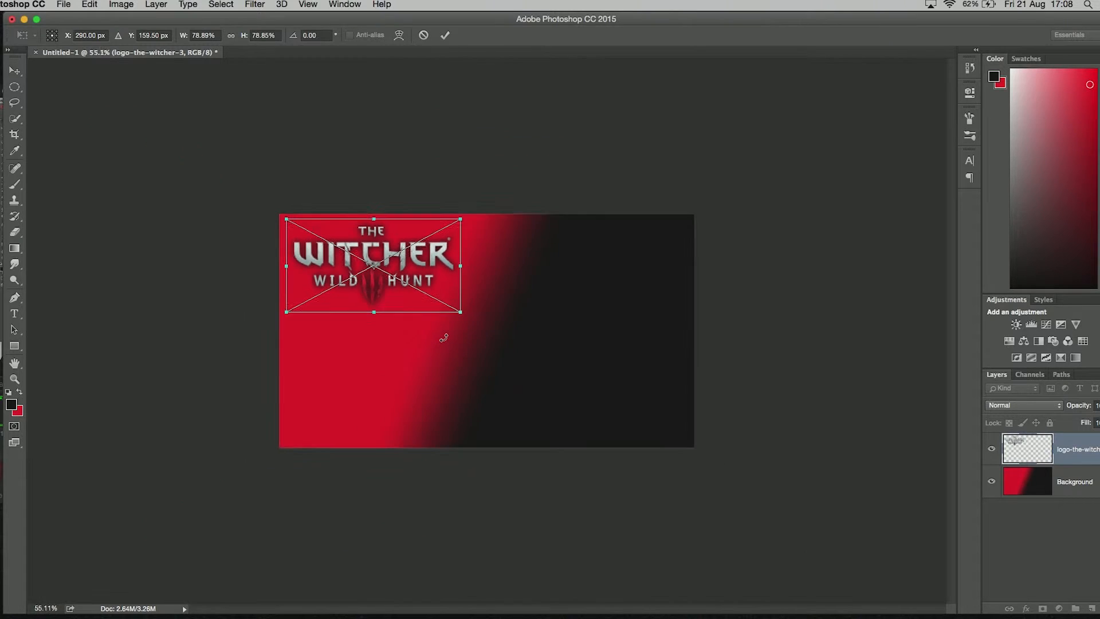
scroll(445, 338, "down", 4)
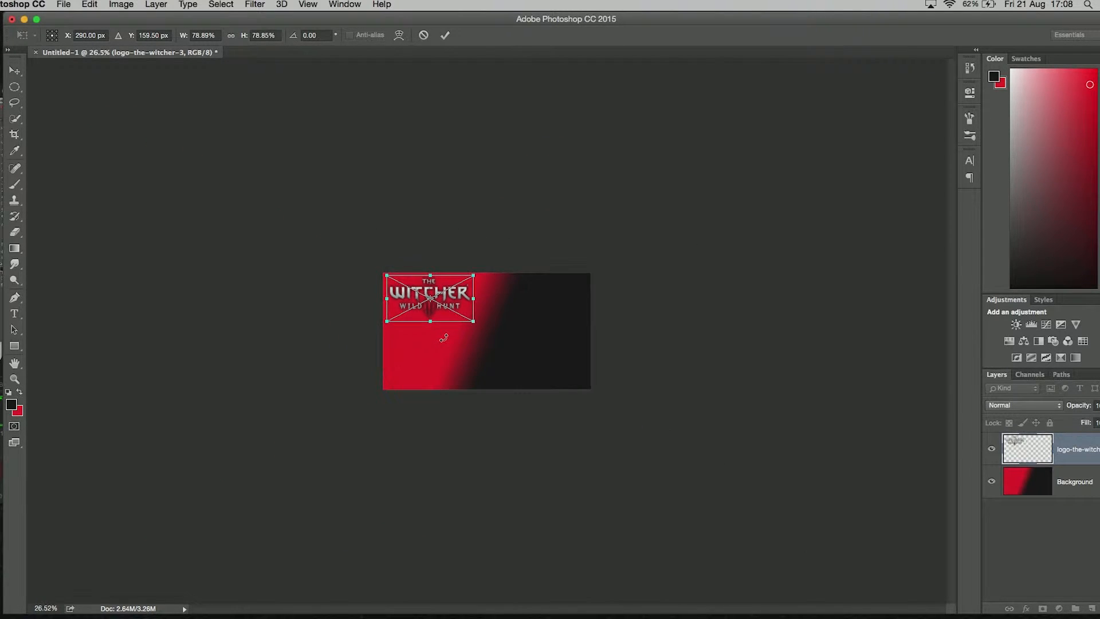
scroll(444, 338, "down", 4)
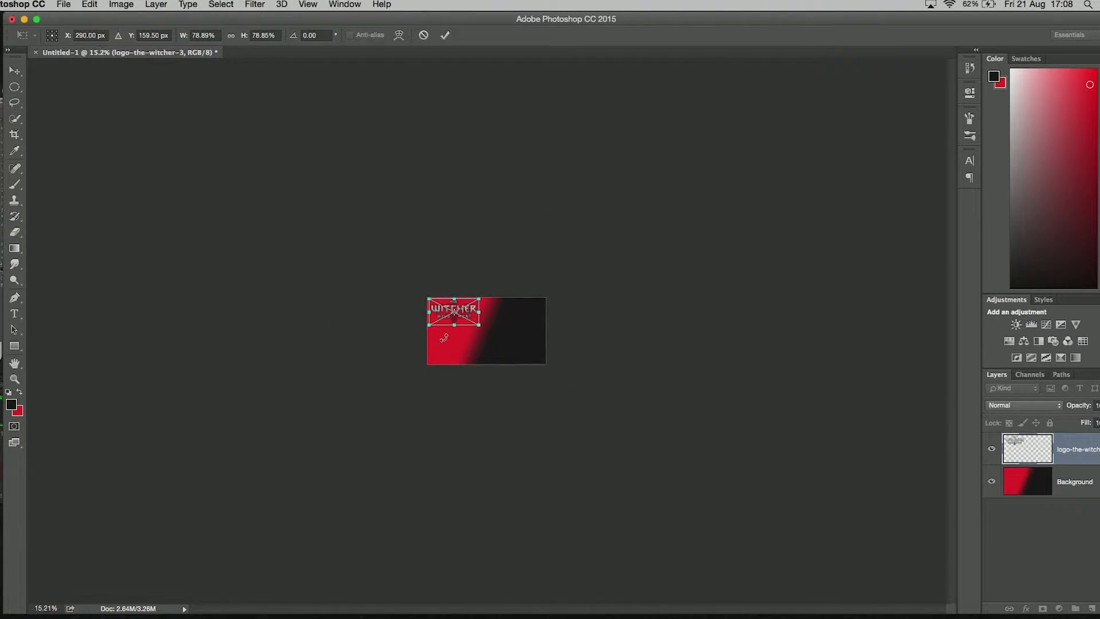
scroll(444, 338, "up", 6)
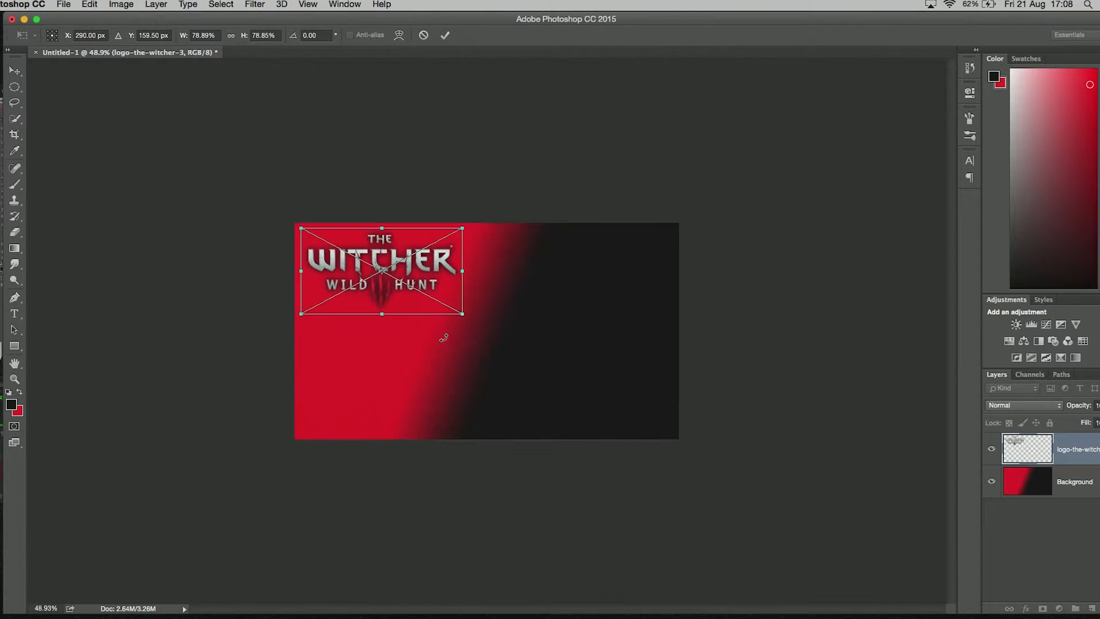
scroll(444, 338, "up", 4)
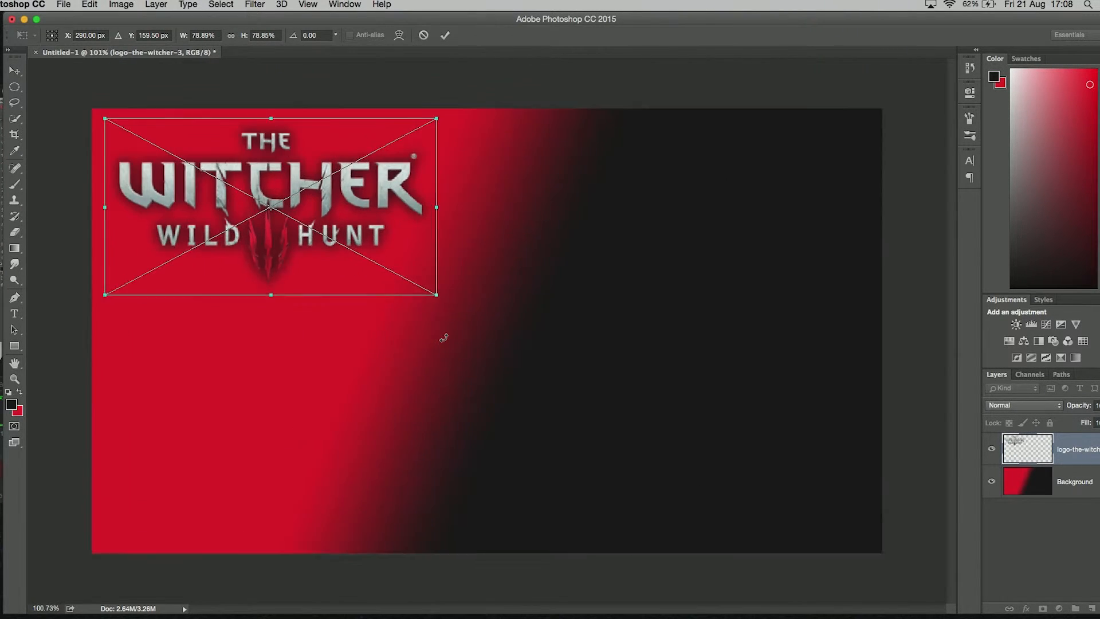
scroll(444, 338, "down", 1)
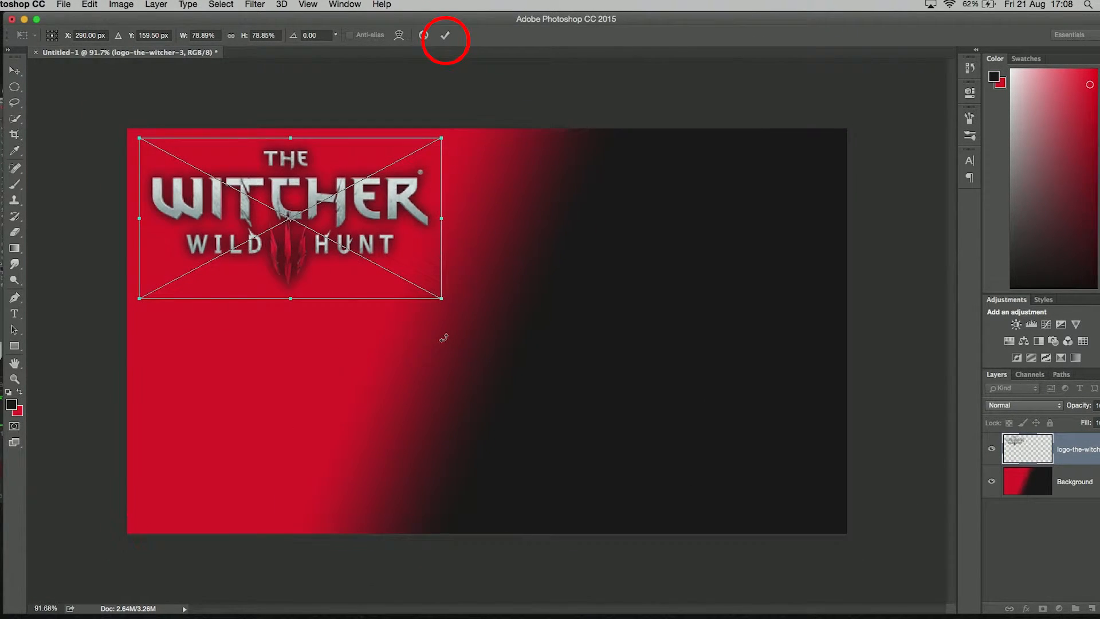
left_click(446, 35)
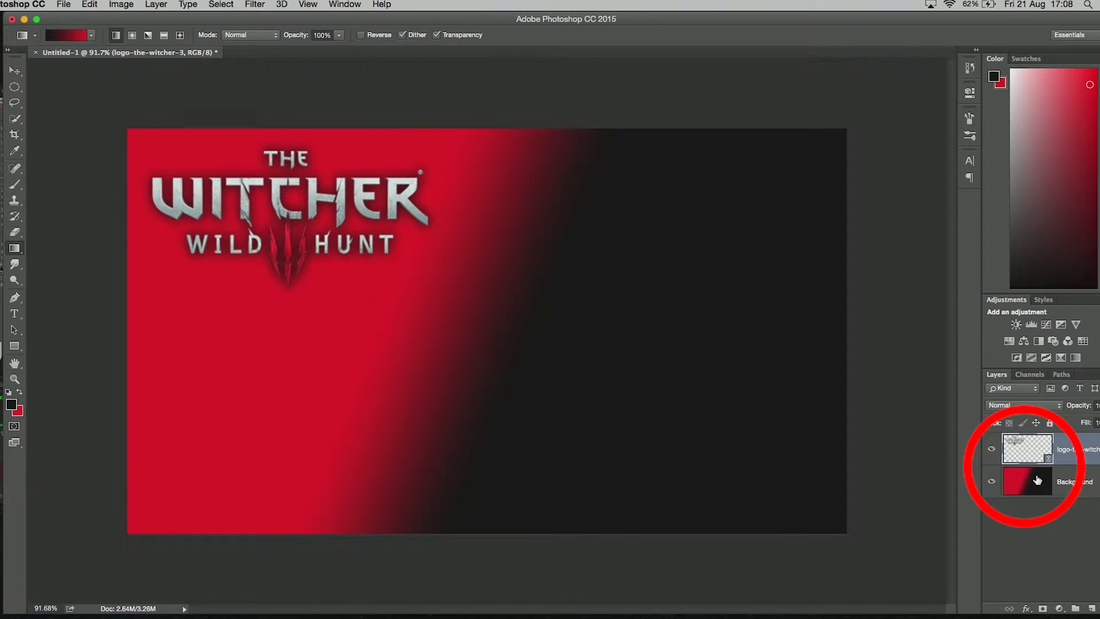
Hide and show the Background layer and the logo layer in turn to see what each one contains.
left_click(992, 483)
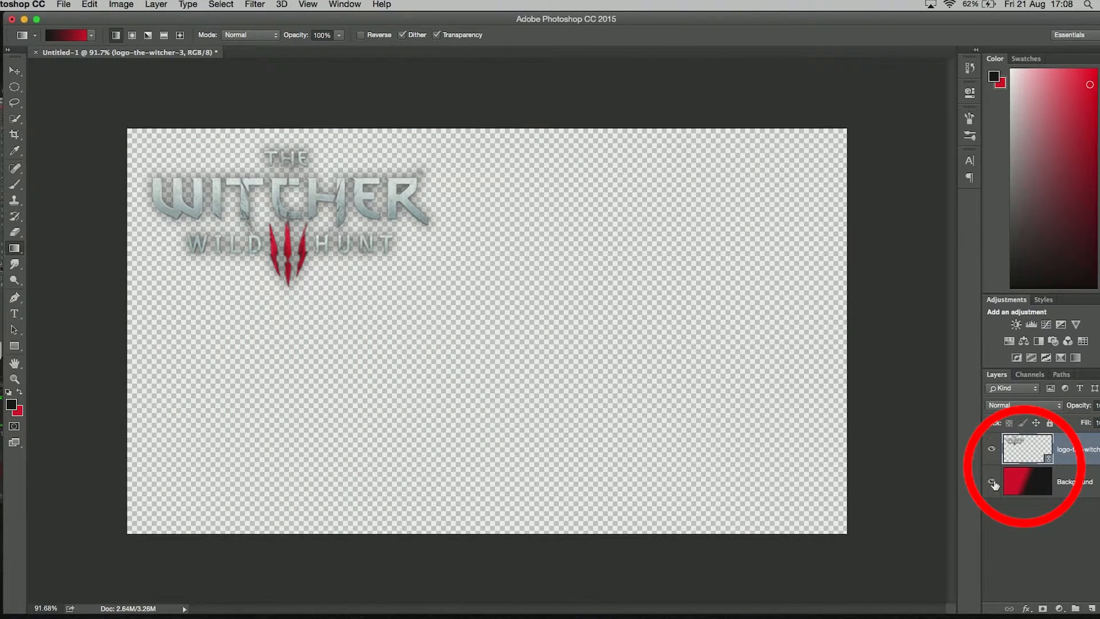
left_click(993, 483)
left_click(992, 450)
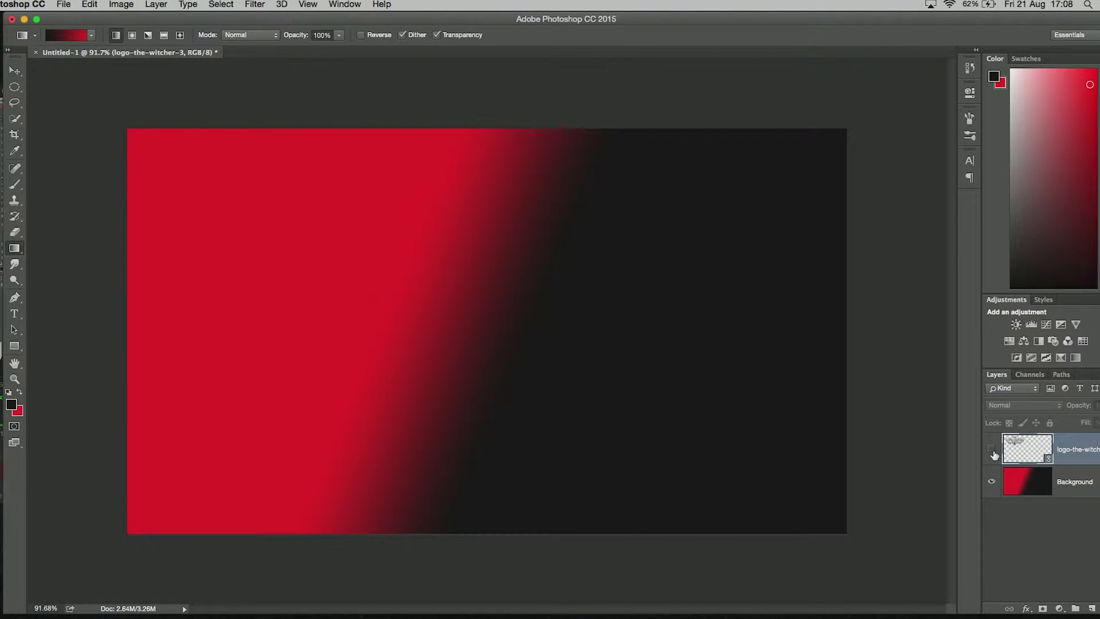
left_click(993, 450)
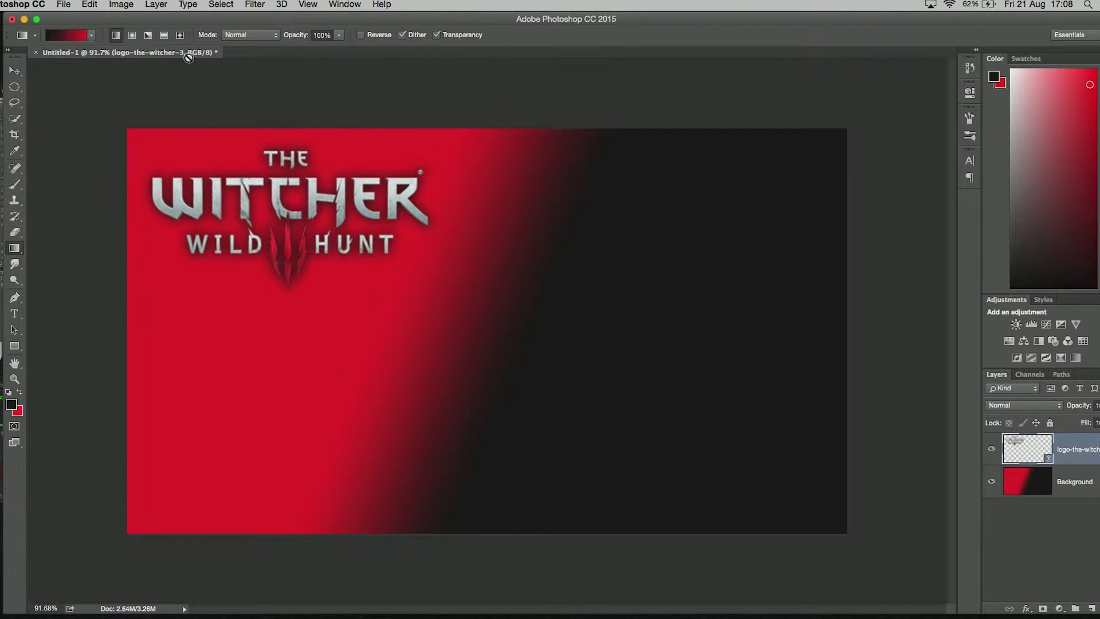
Place the hooded woman image, 8642_the-witcher-3-wild-hunt-prev.png, from the Downloads folder as a linked file.
left_click(127, 6)
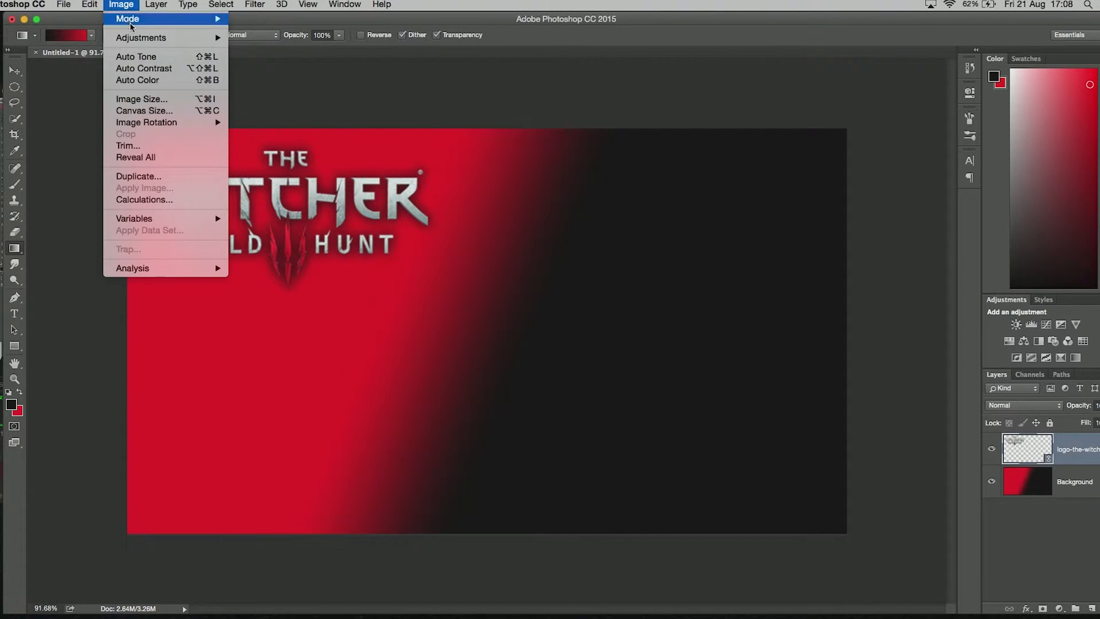
mouse_move(63, 5)
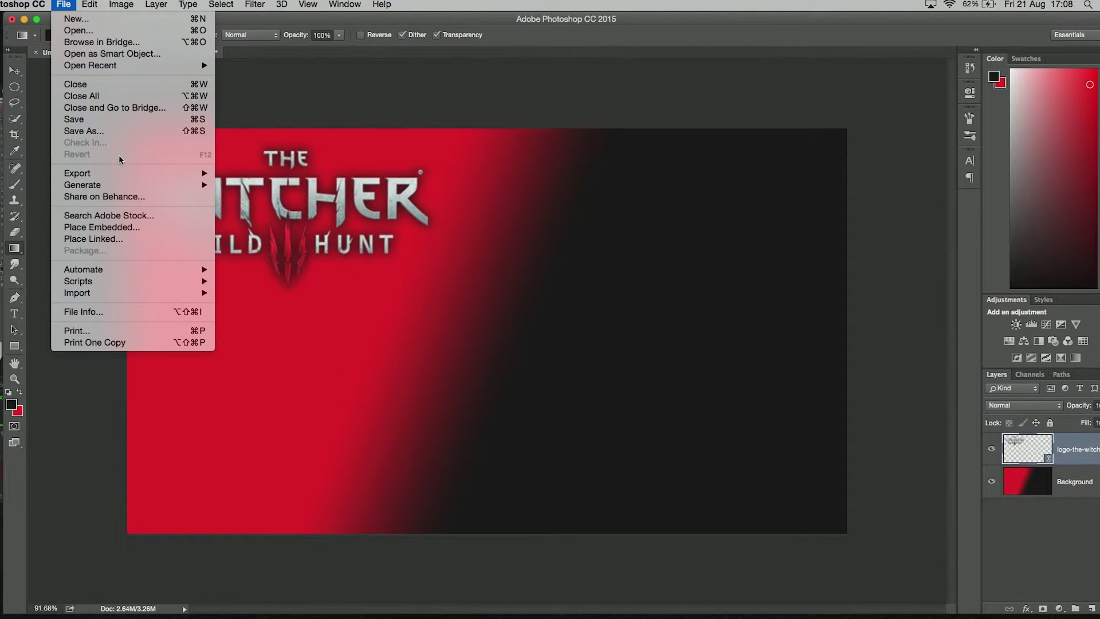
left_click(141, 240)
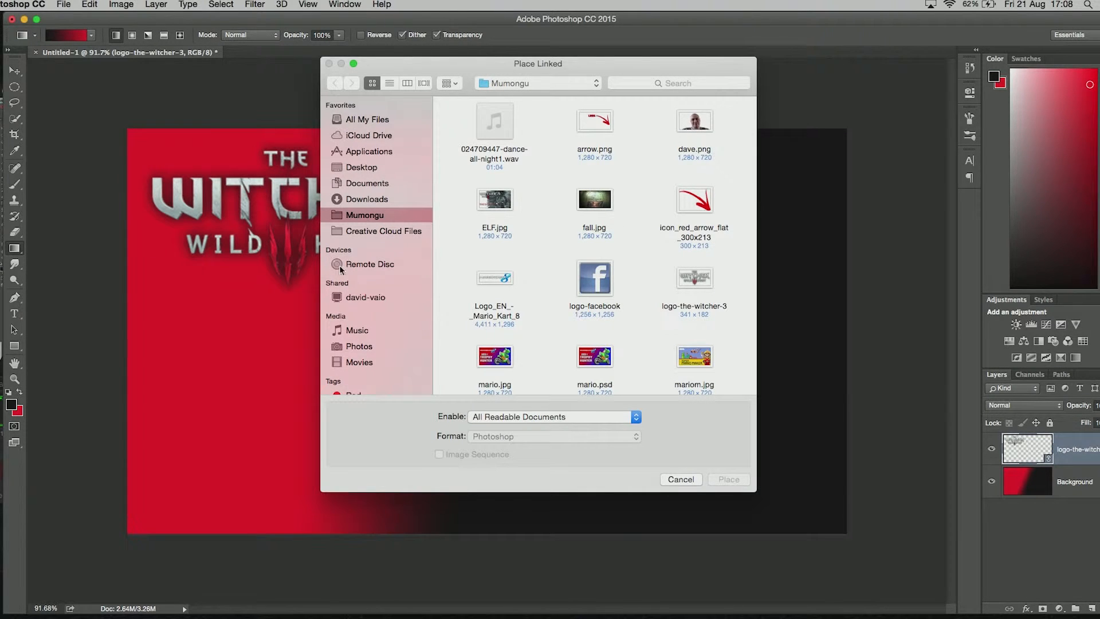
left_click(378, 200)
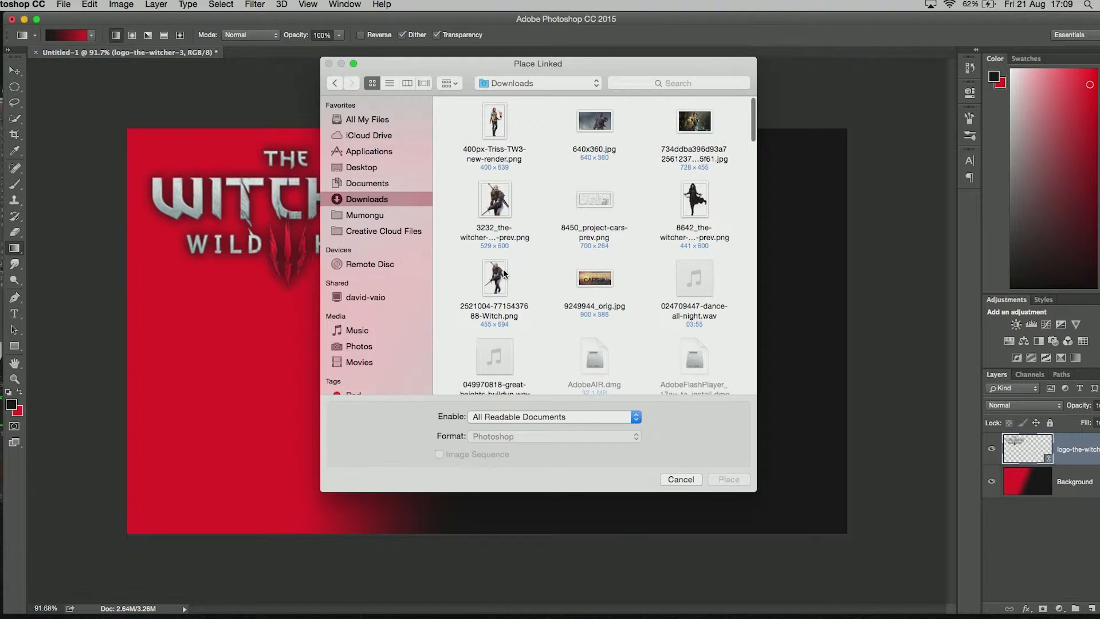
left_click(695, 213)
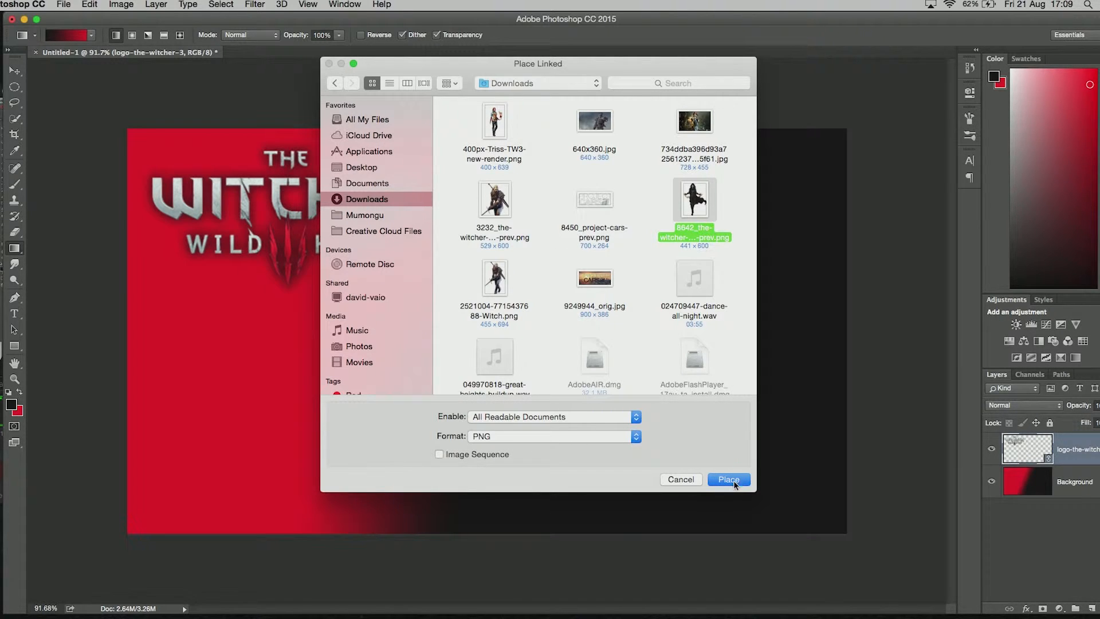
left_click(734, 479)
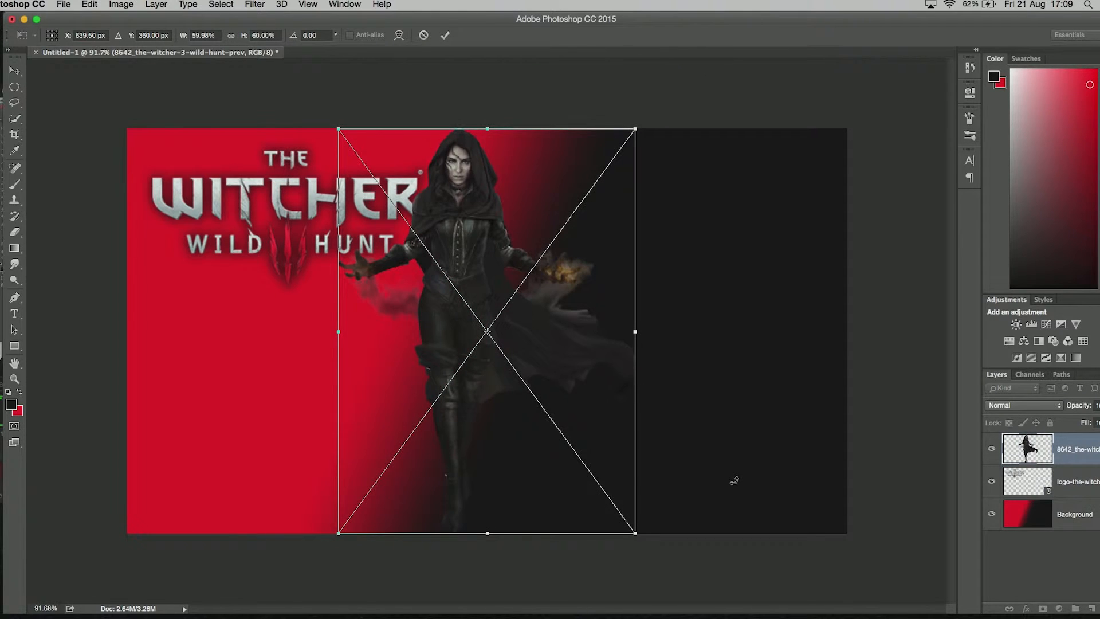
Scale the hooded woman to about 52% and position her over the logo, with her feet at the canvas's lower edge.
left_click_drag(599, 365, 757, 361)
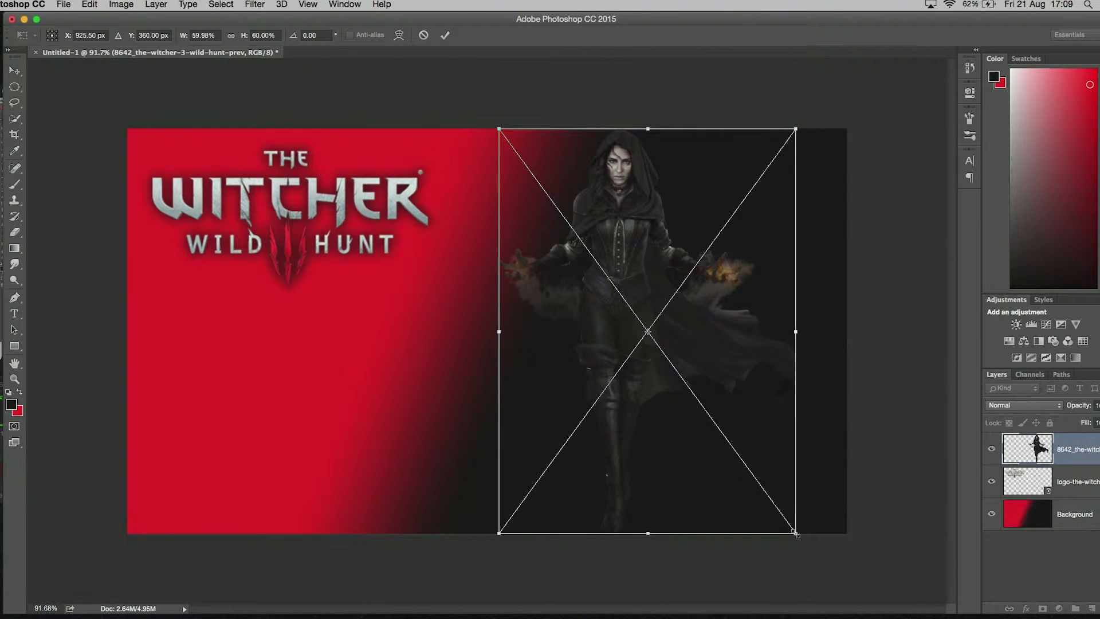
left_click_drag(796, 534, 756, 479)
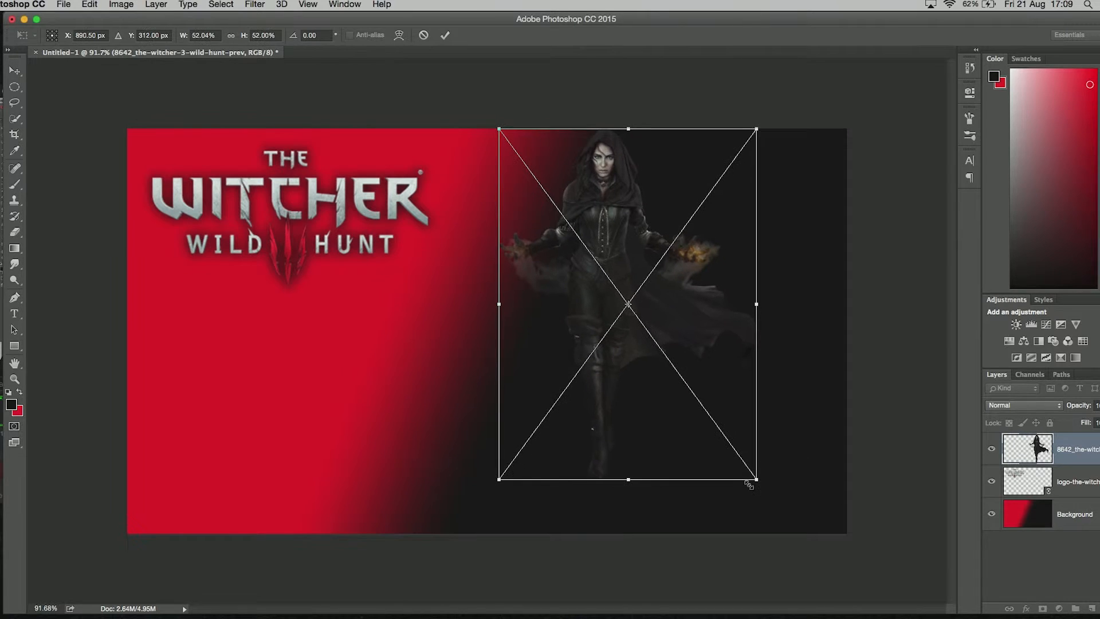
mouse_move(697, 374)
left_mouse_down()
mouse_move(741, 407)
mouse_move(516, 417)
mouse_move(474, 390)
mouse_move(386, 392)
left_mouse_up()
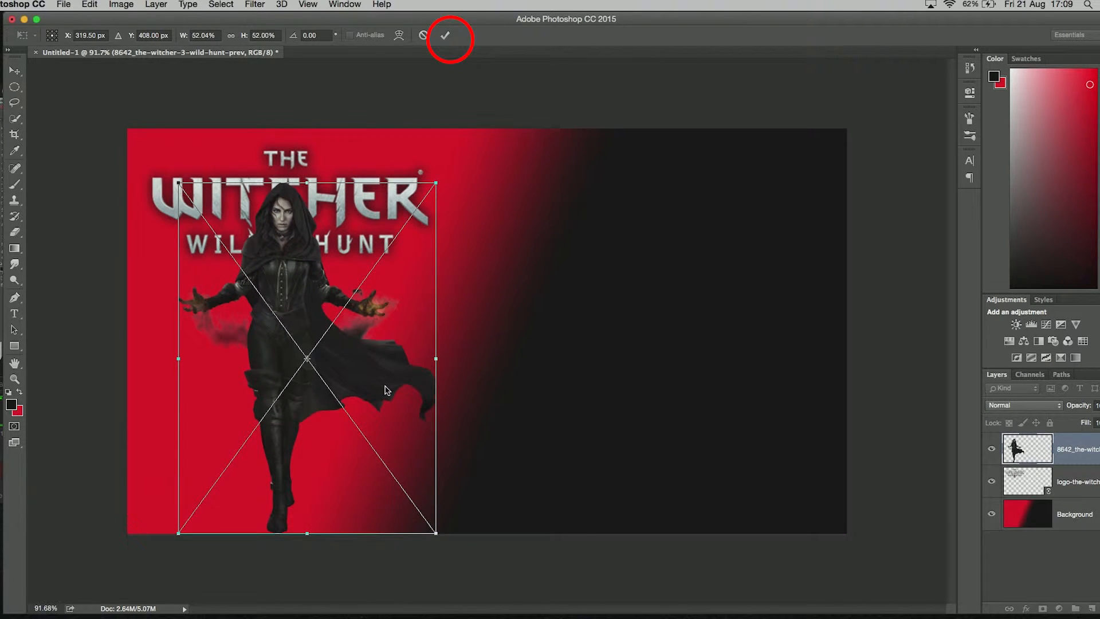
left_click(445, 35)
key("g")
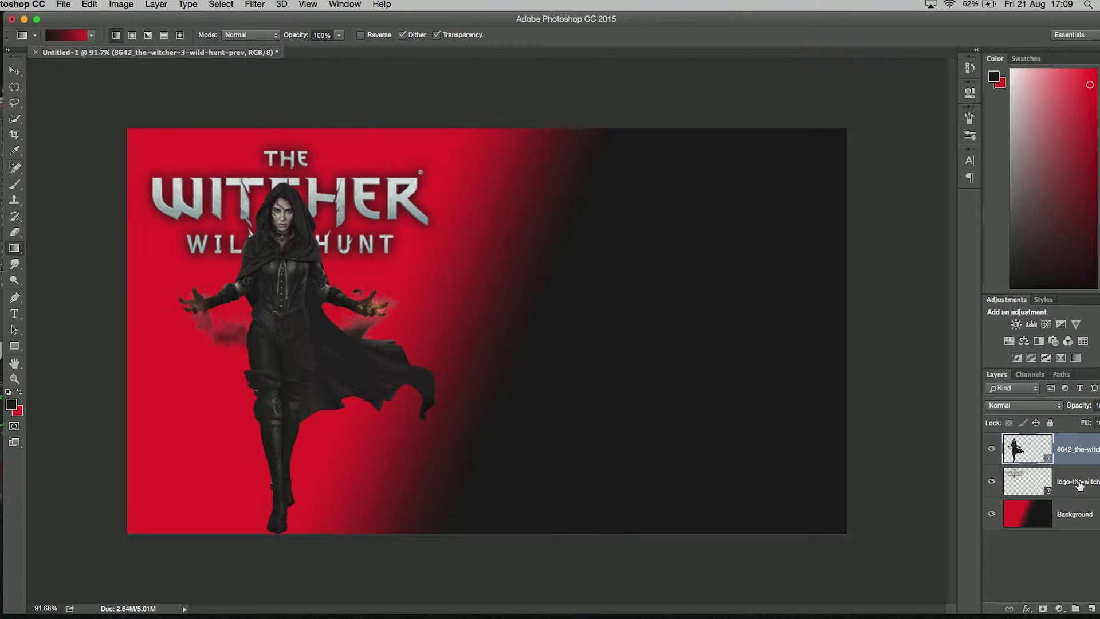
Move the logo layer above the hooded woman's layer and hide the logo layer.
left_click_drag(1080, 485, 1078, 442)
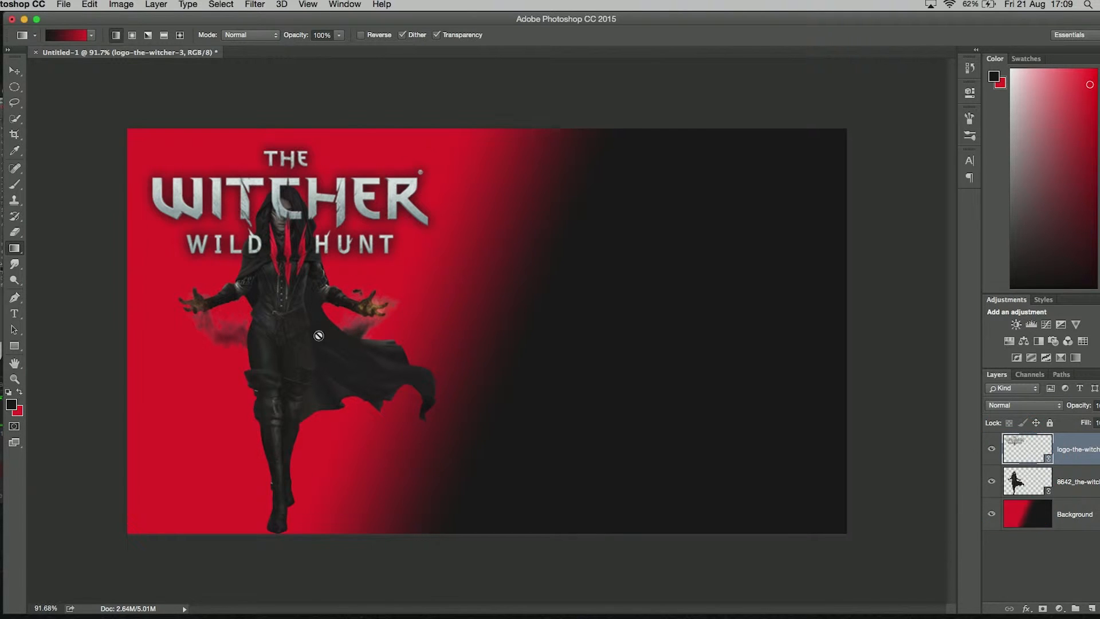
left_click(992, 451)
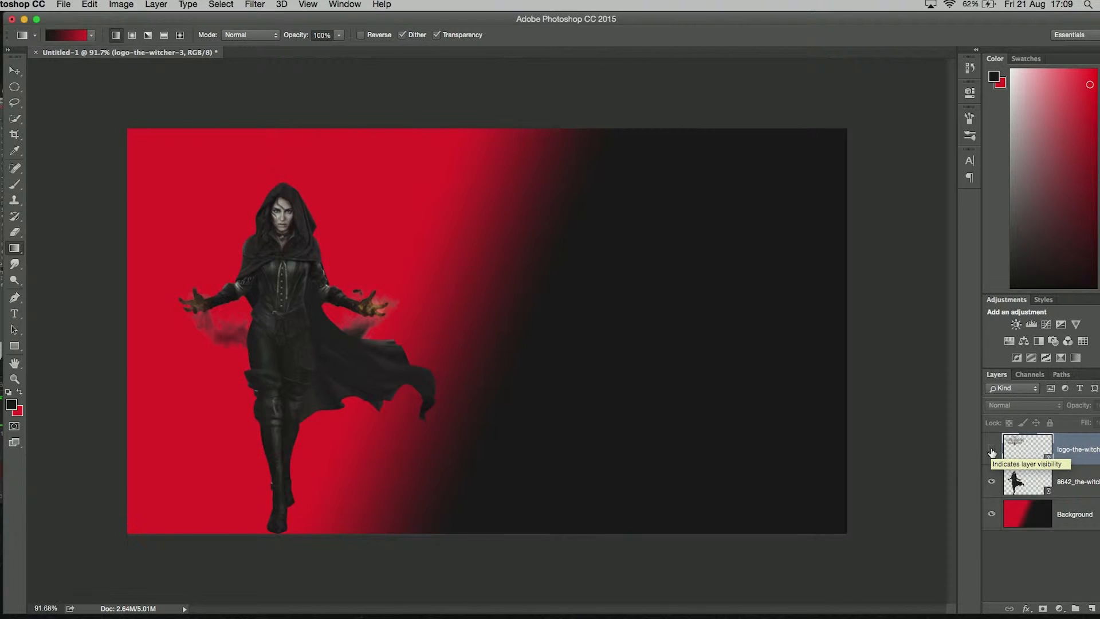
Show the logo layer and move the logo onto the black area beside the hooded woman, to about X 909, Y 168.5 px.
left_click(992, 451)
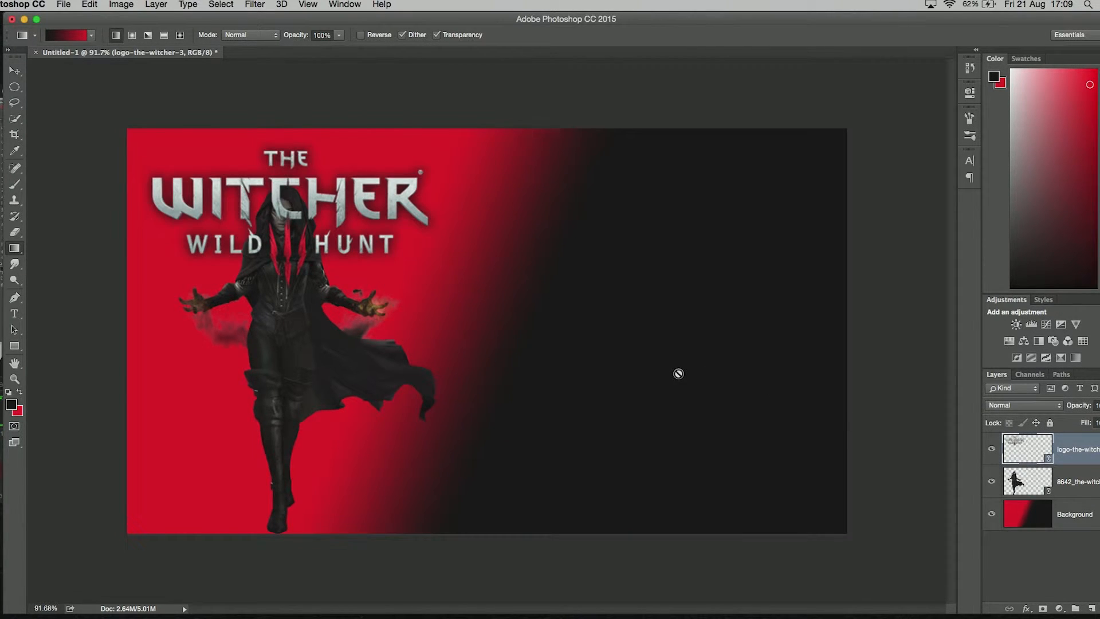
key("super+t")
left_click_drag(394, 239, 747, 245)
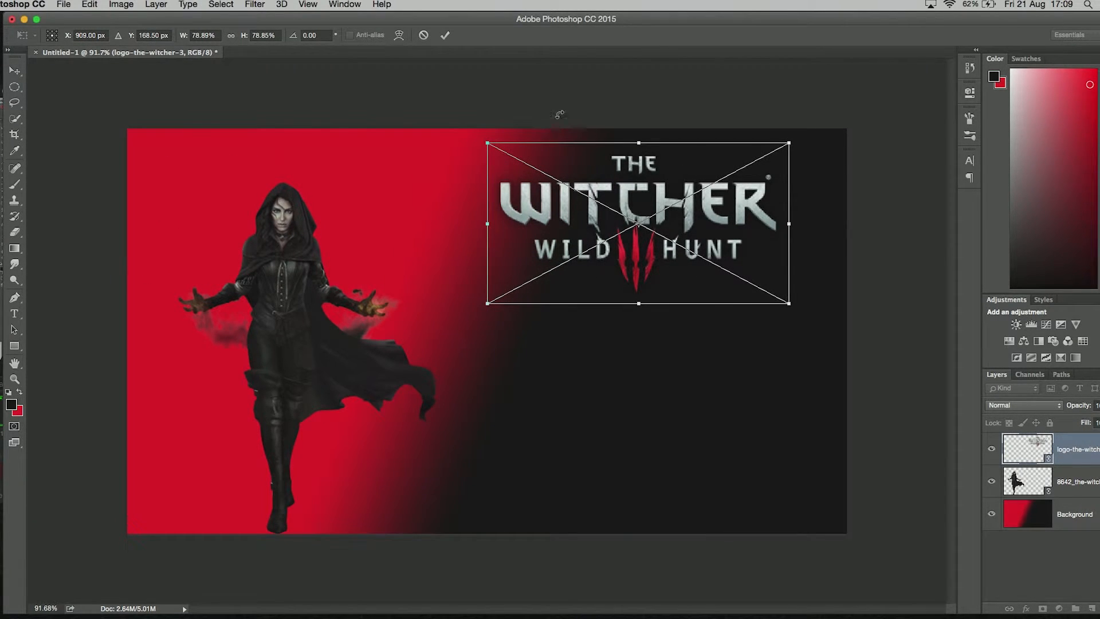
left_click(451, 39)
key("g")
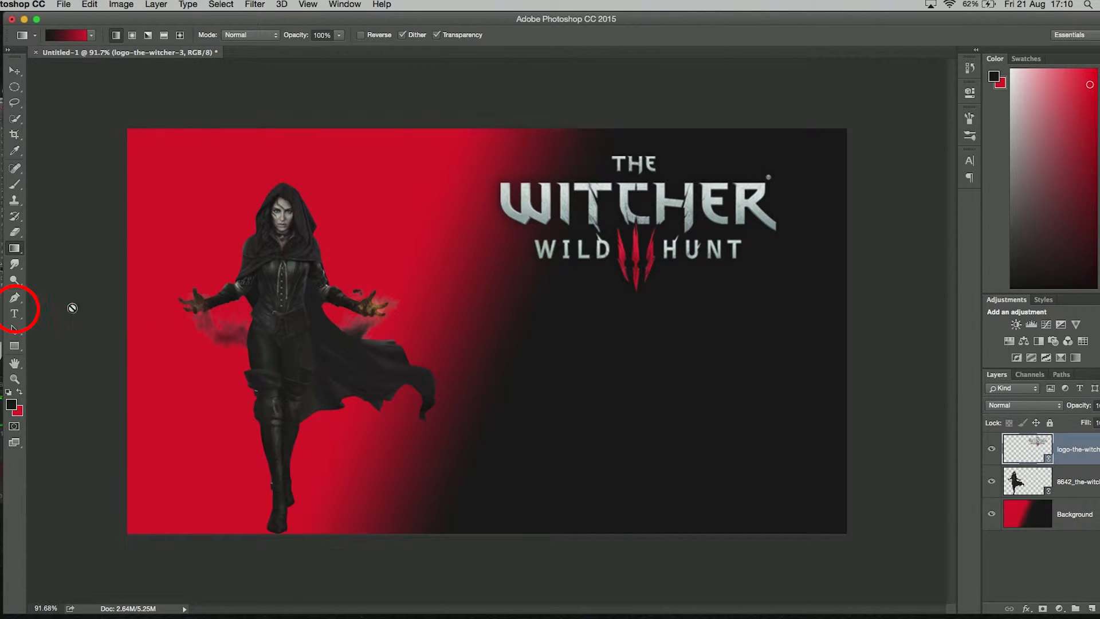
Sample the grey of the logo's lettering with the Eyedropper and make it the foreground colour.
left_click(19, 319)
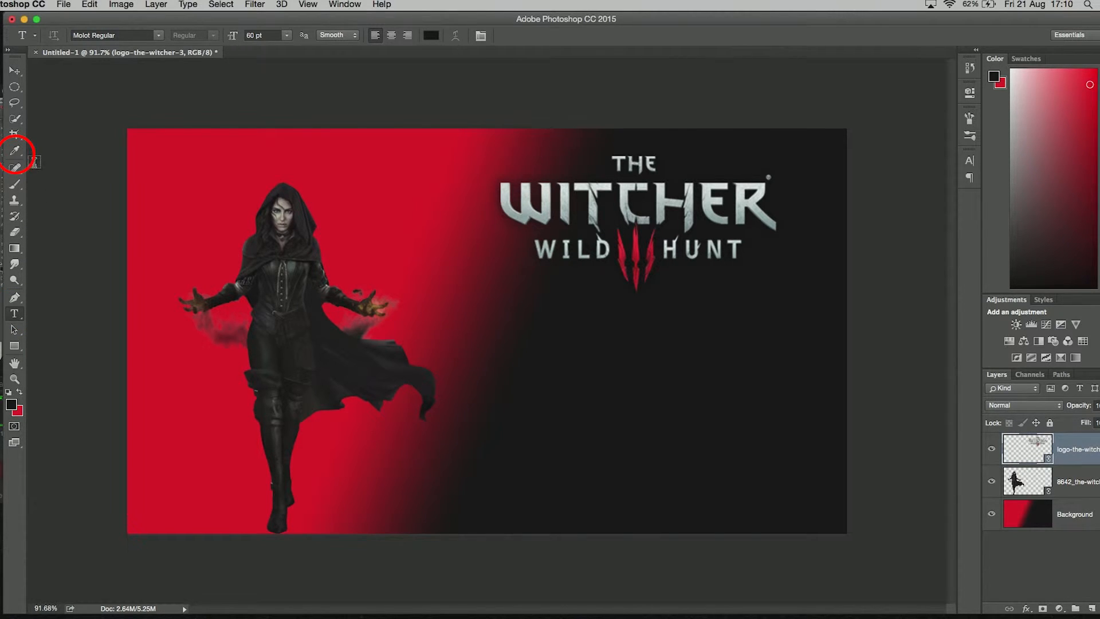
left_click(17, 153)
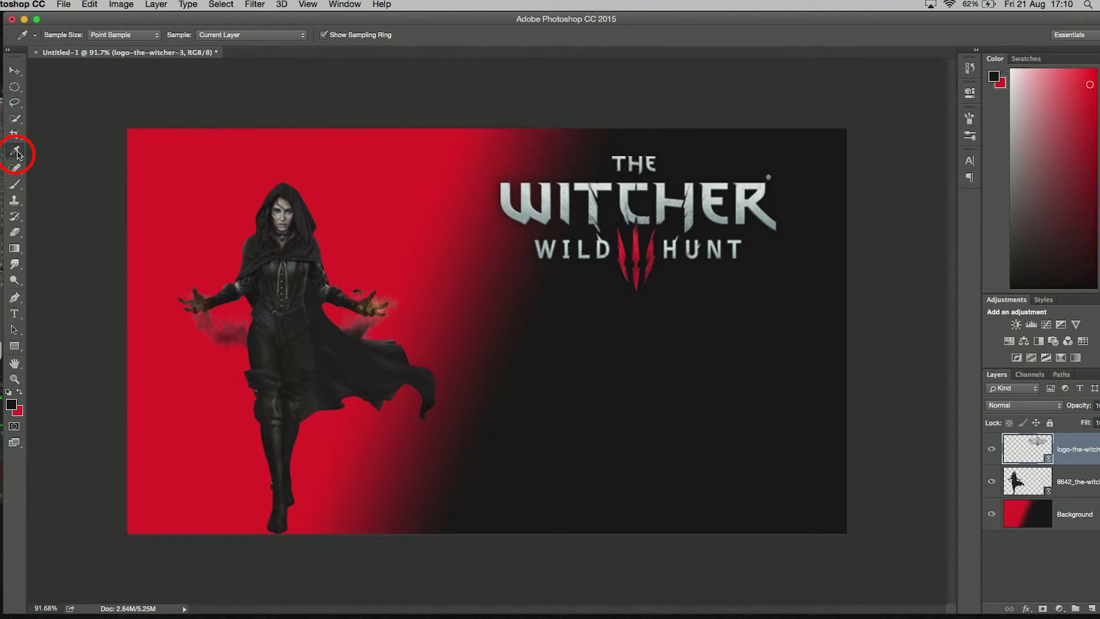
left_click(529, 215)
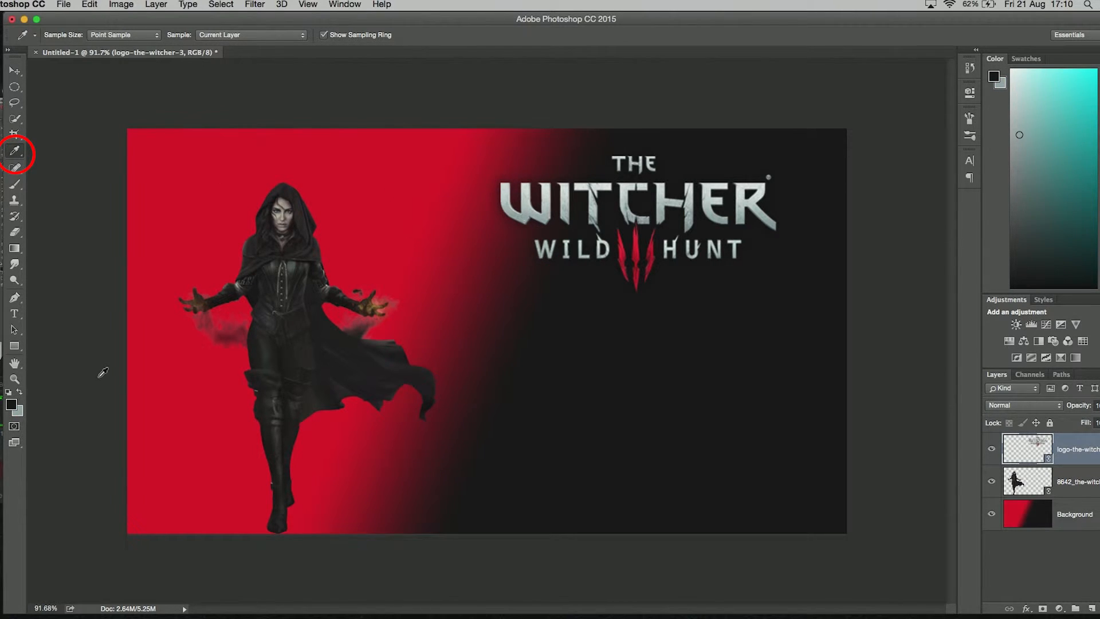
left_click(19, 393)
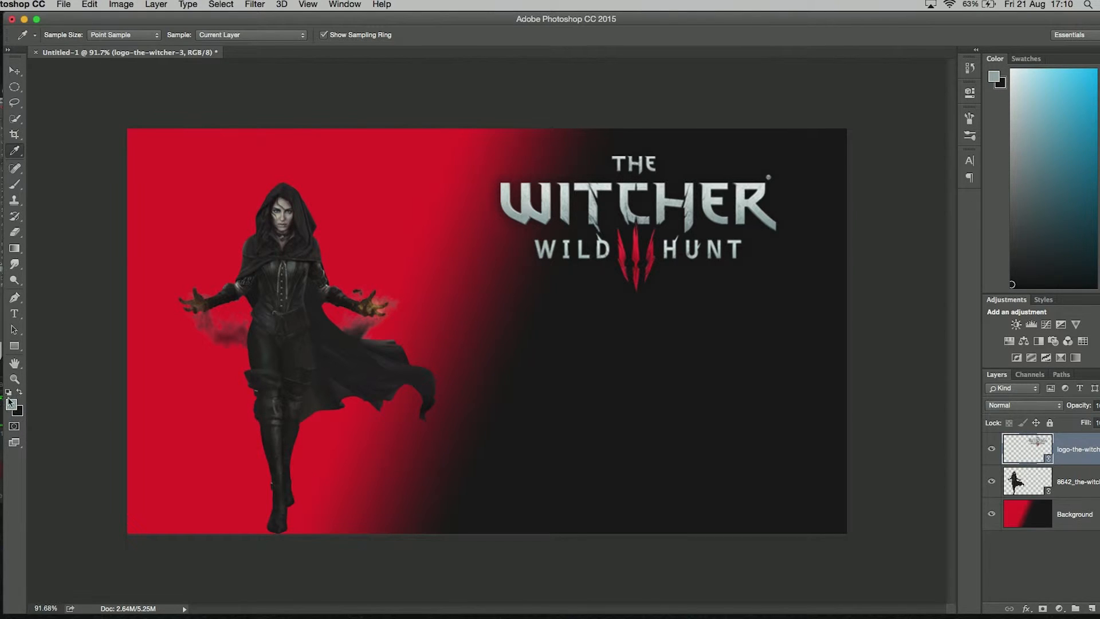
Add the text "PART 3" in 60 pt Molot Regular on the black area below the logo.
left_click(18, 317)
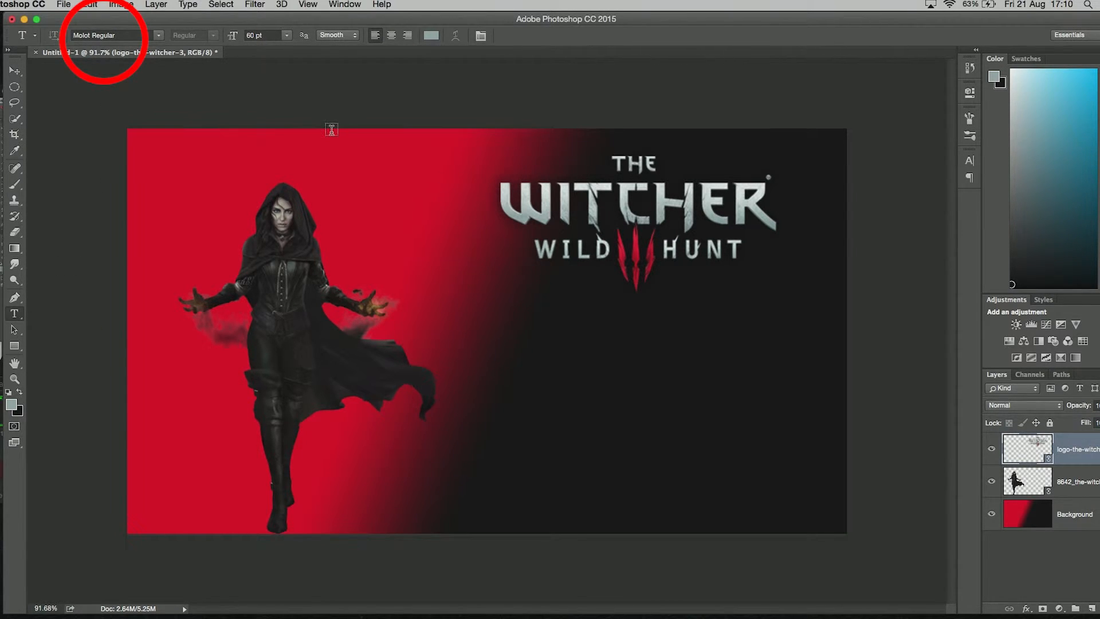
left_click(537, 390)
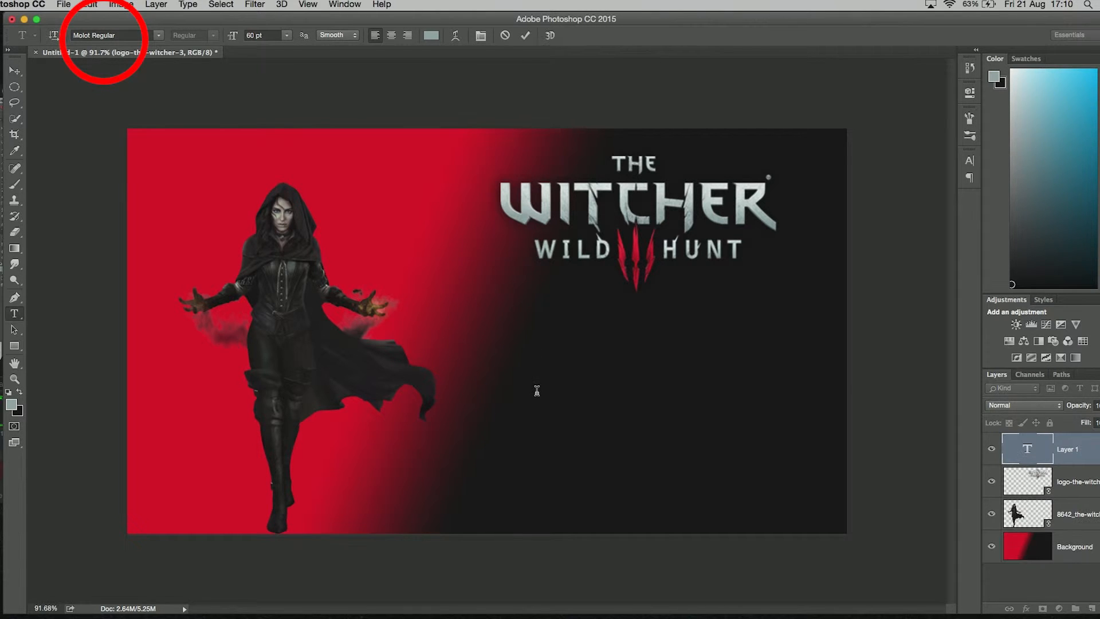
type("PART  3")
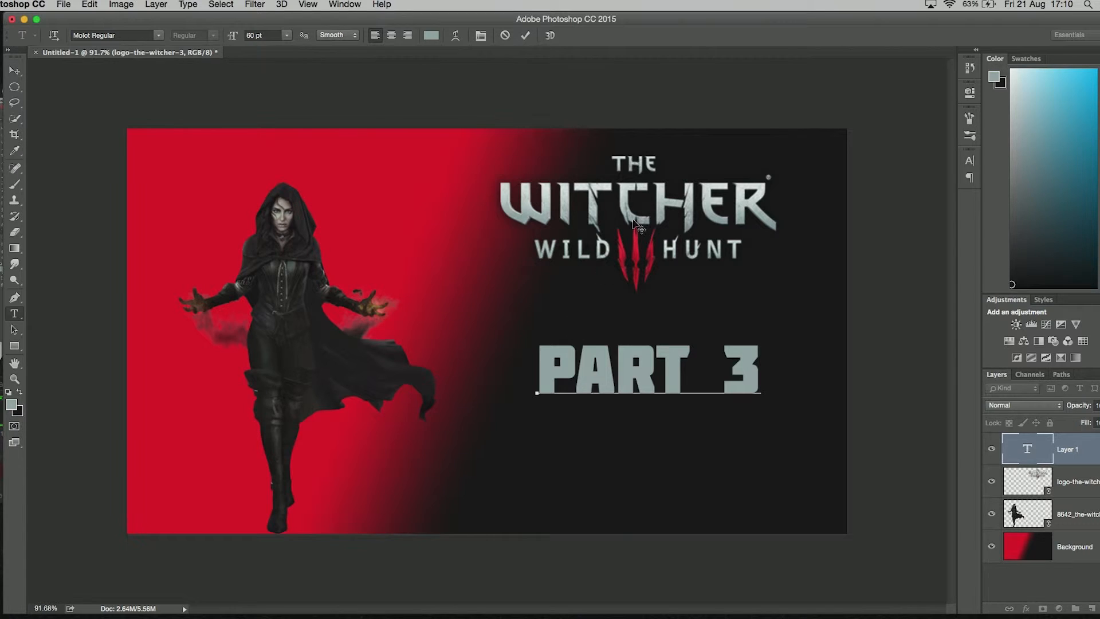
left_click(528, 37)
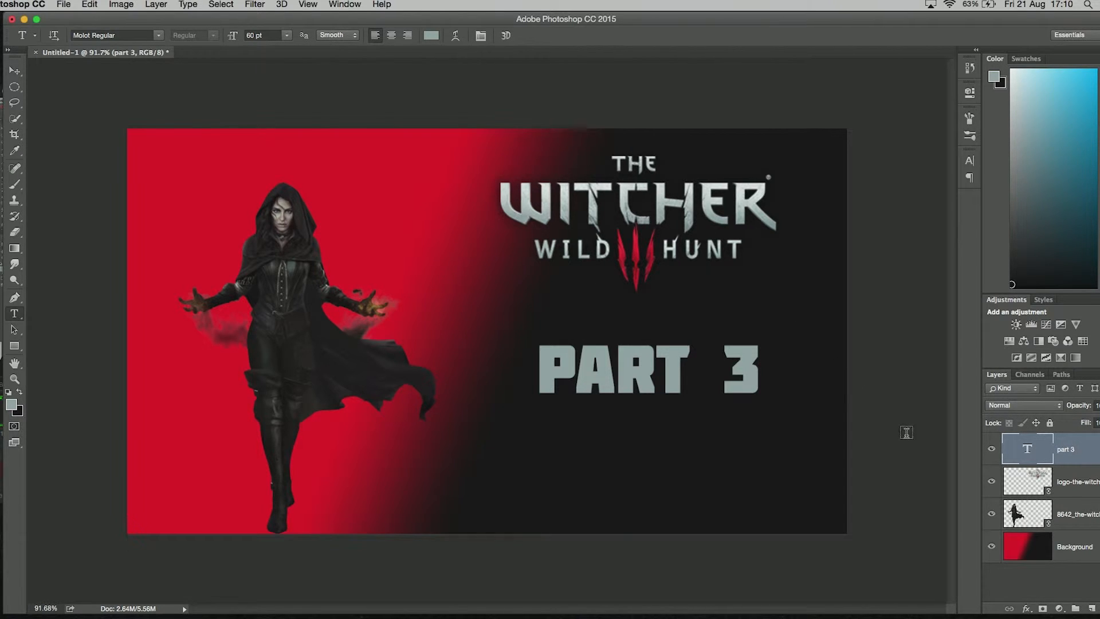
Open the PART 3 text's layer style and enable Bevel & Emboss, Texture and Stroke.
double_click(1094, 453)
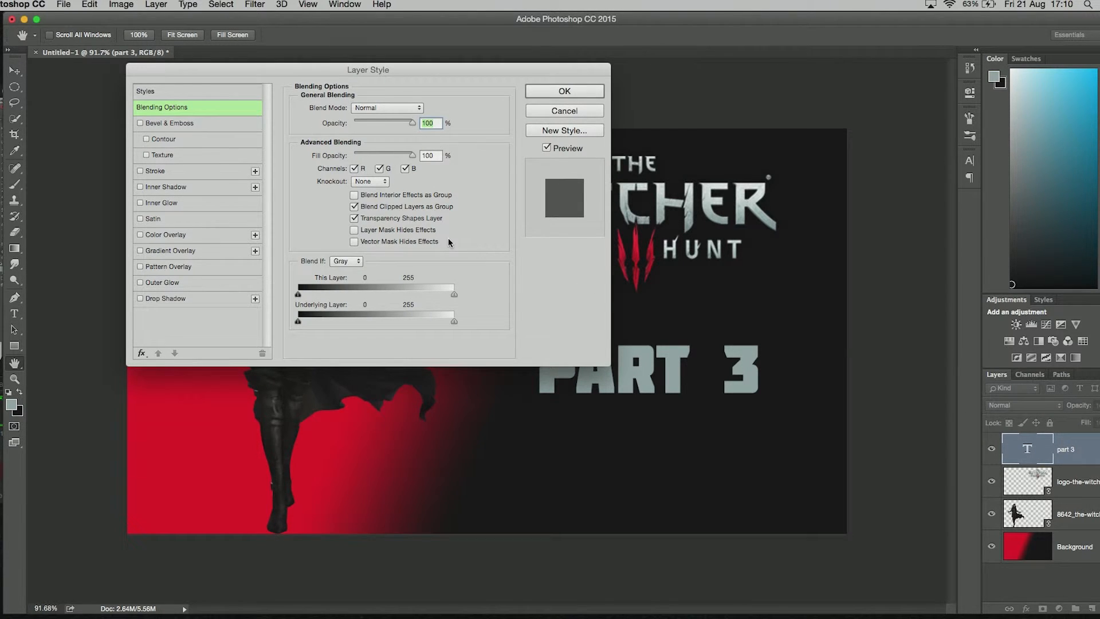
left_click_drag(477, 72, 452, 43)
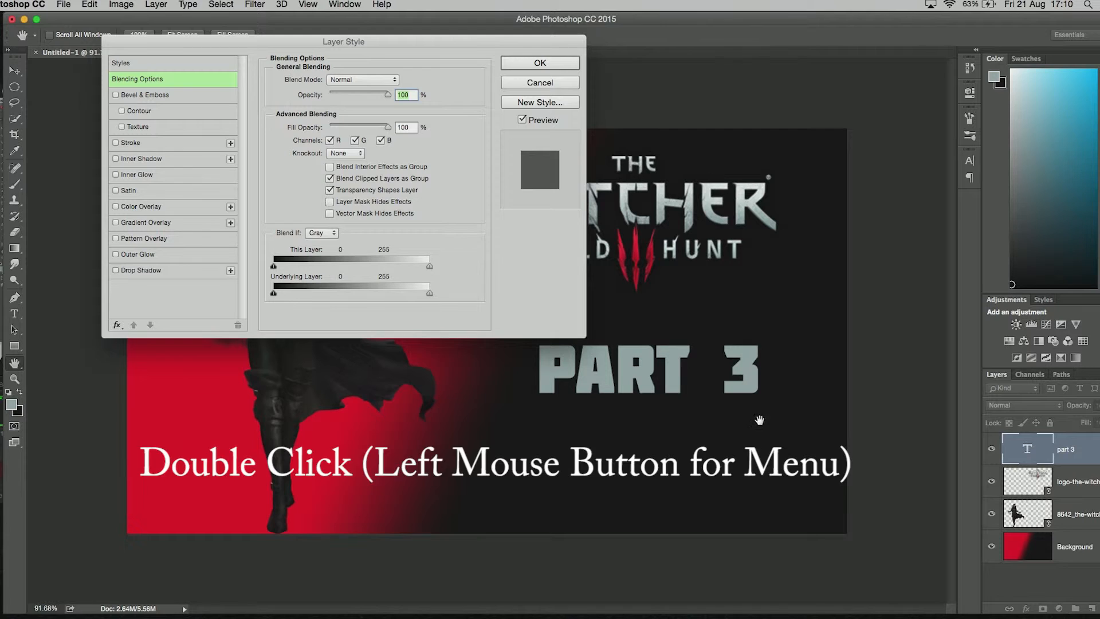
left_click(117, 95)
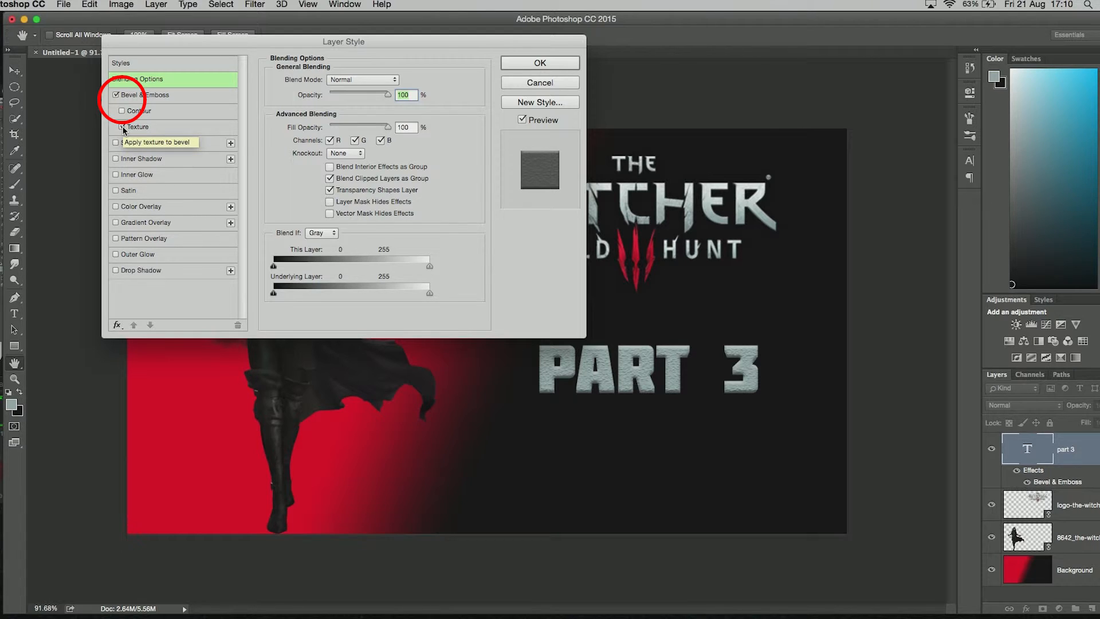
left_click(122, 128)
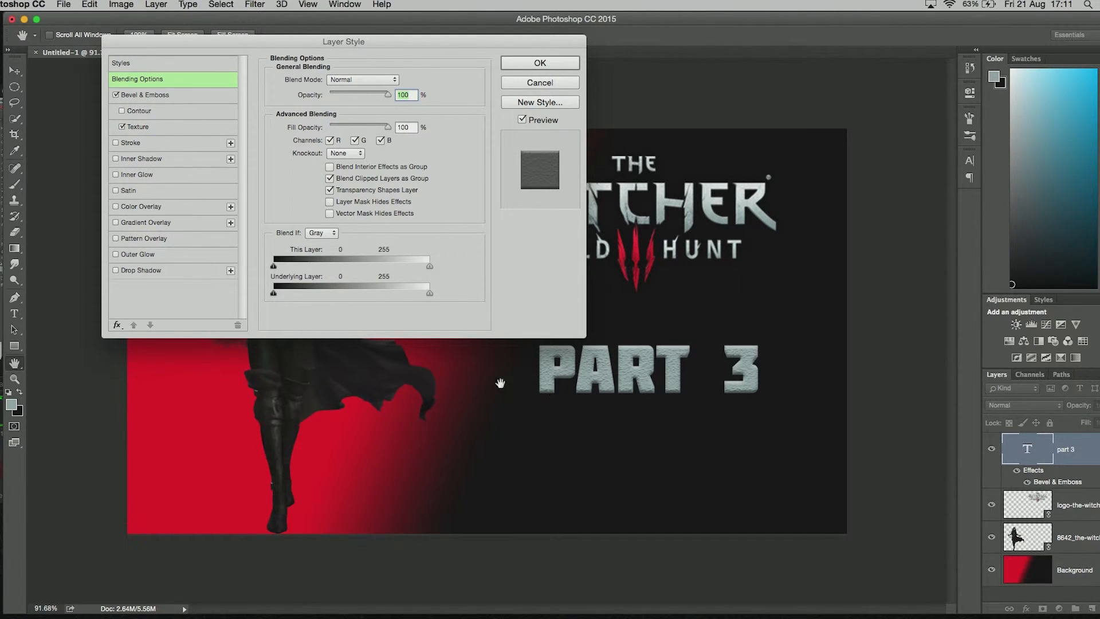
left_click(116, 144)
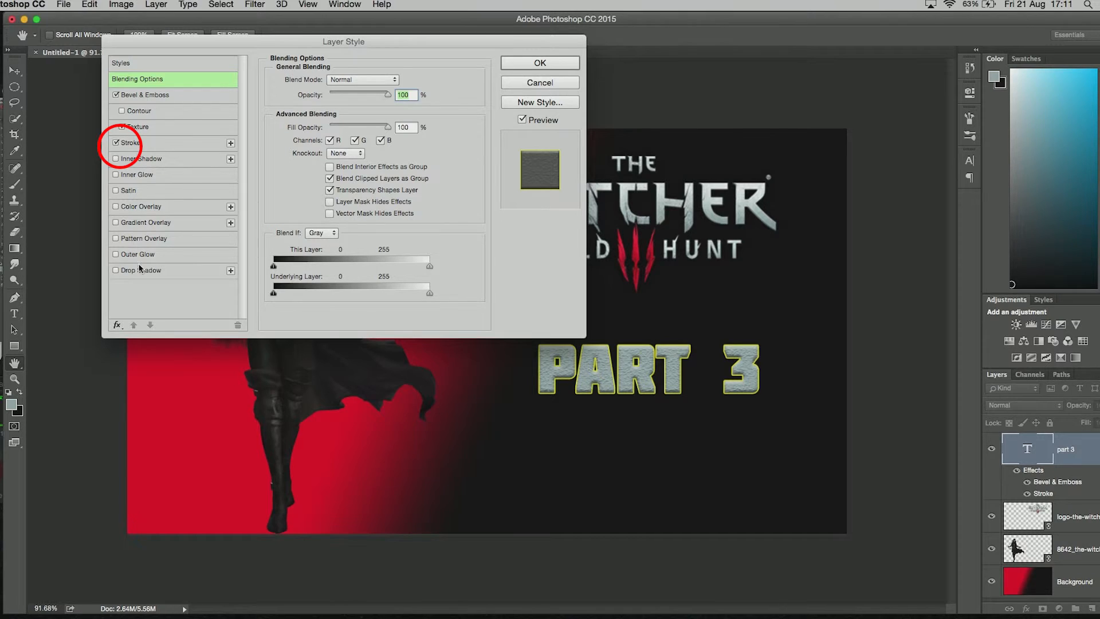
Try the Drop Shadow and Inner Glow effects on the text, switching each one off again.
left_click(117, 270)
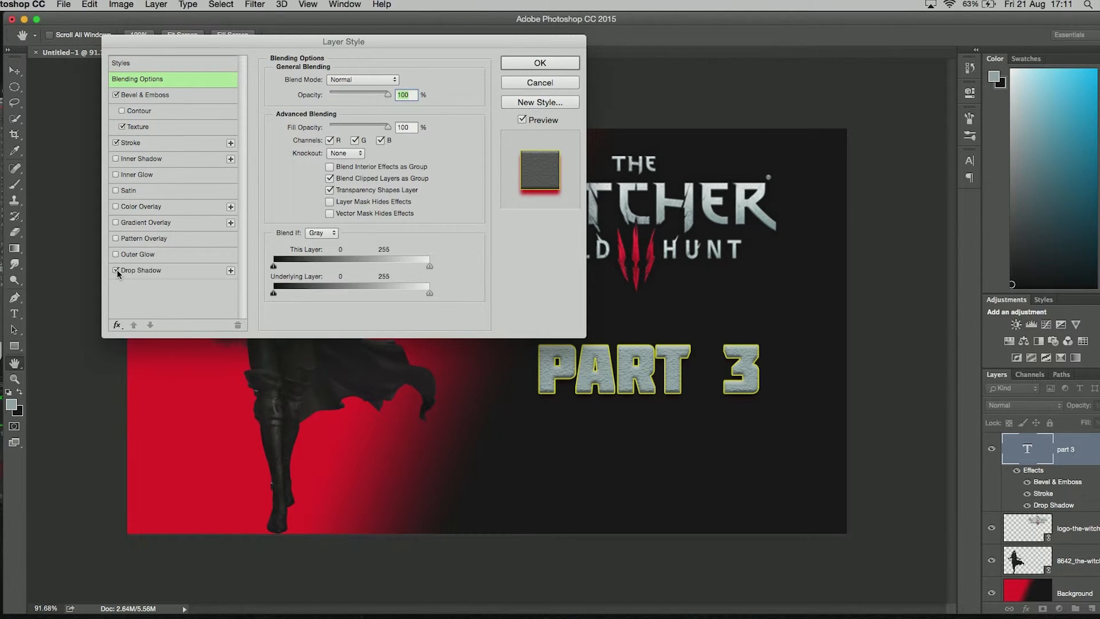
left_click(117, 269)
left_click(116, 175)
left_click(116, 175)
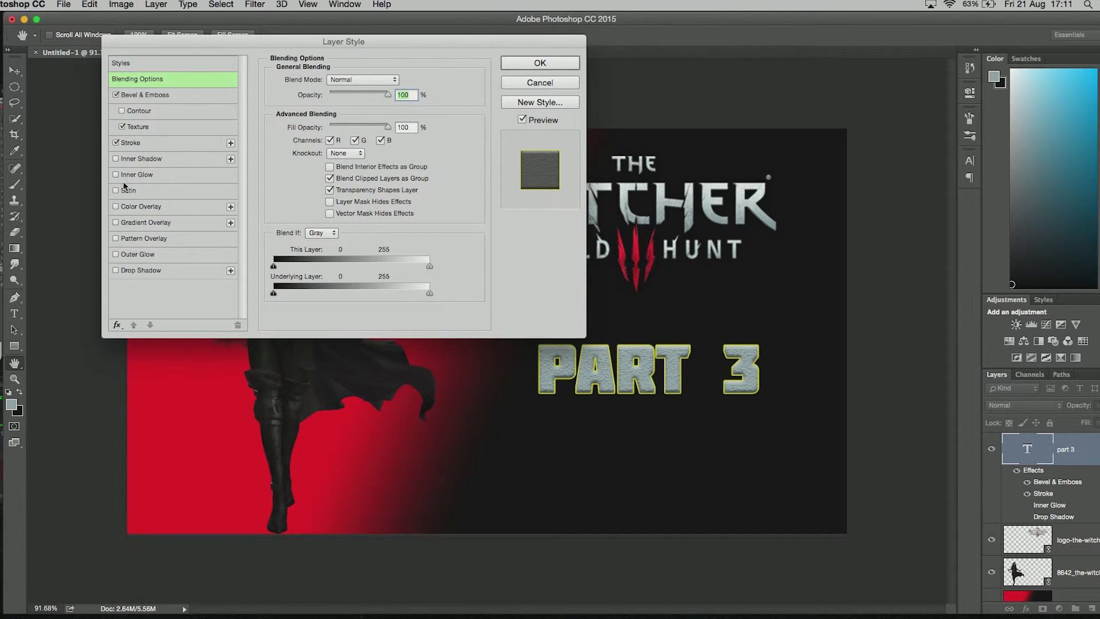
Set the text's stroke colour to the red ec1611.
left_click(183, 148)
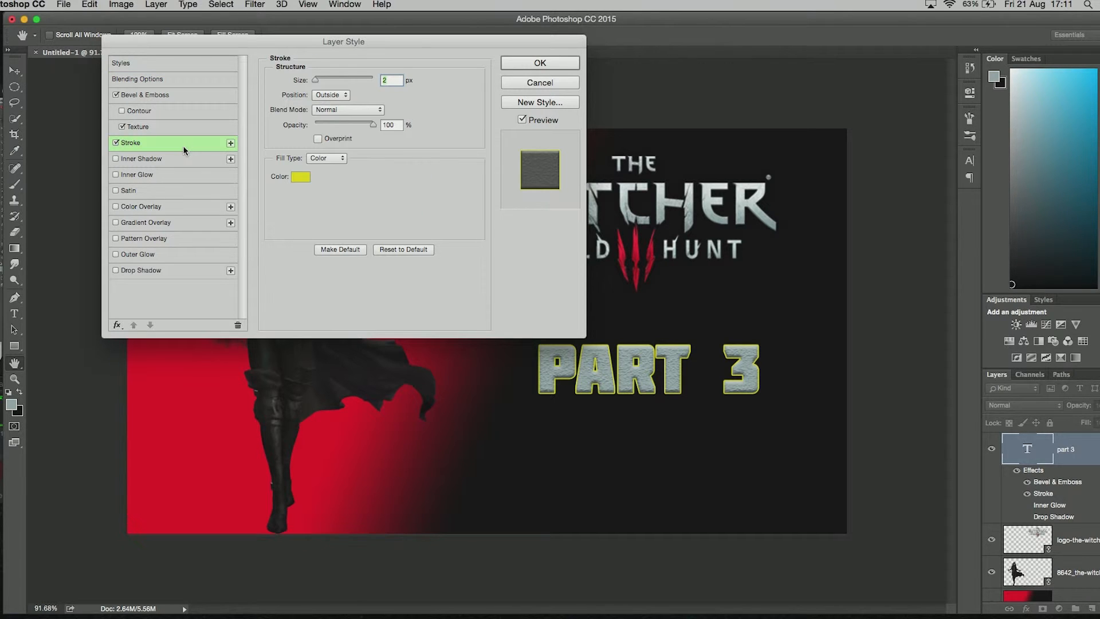
left_click(299, 177)
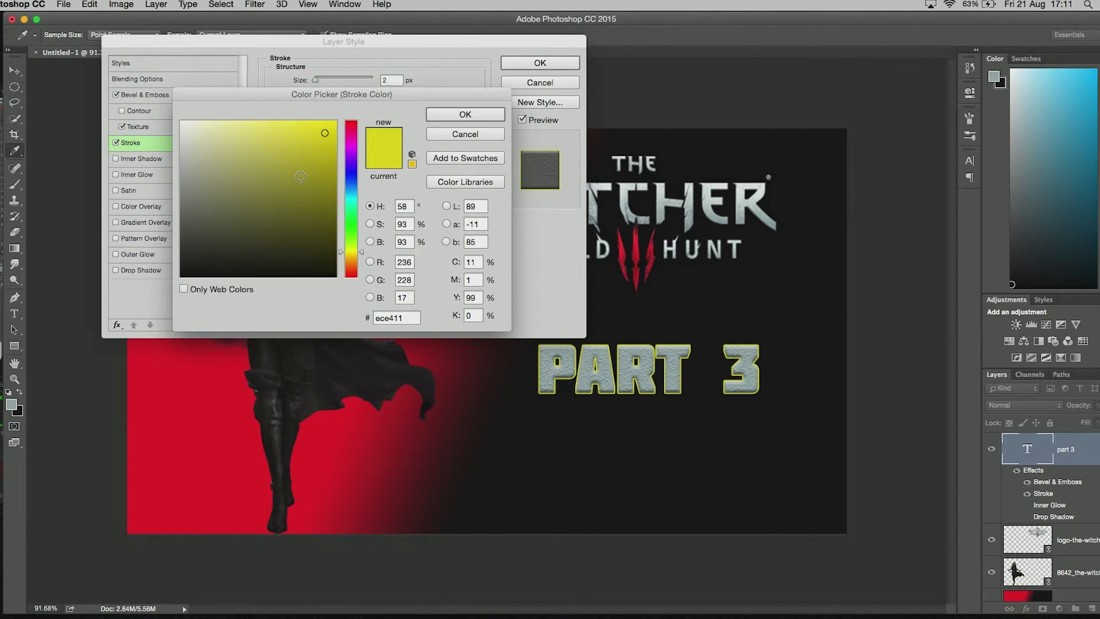
left_click(354, 275)
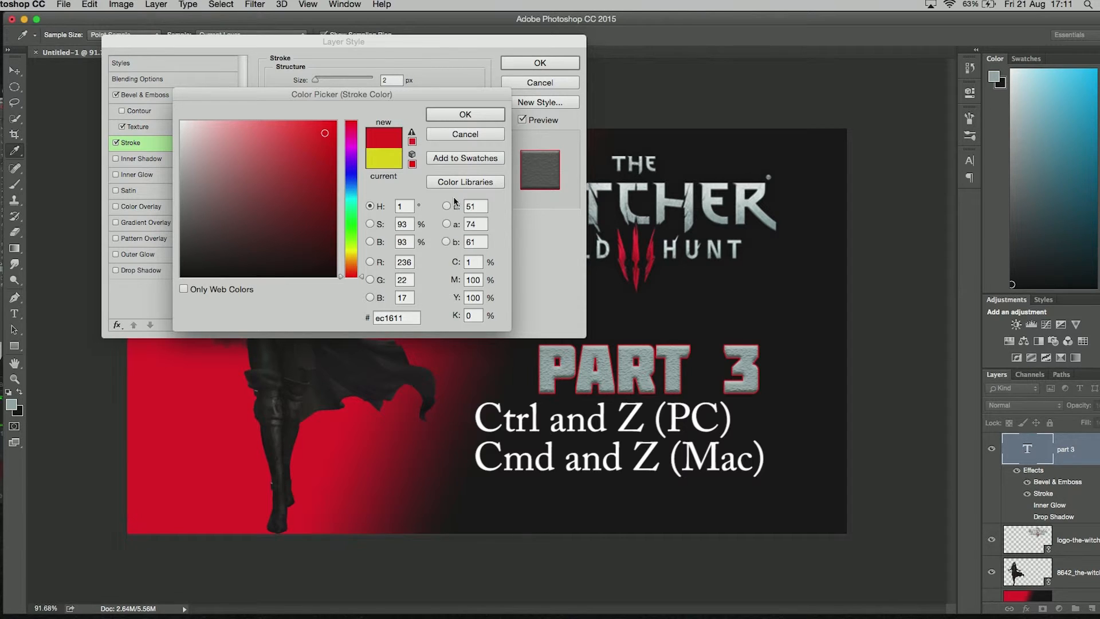
left_click(466, 115)
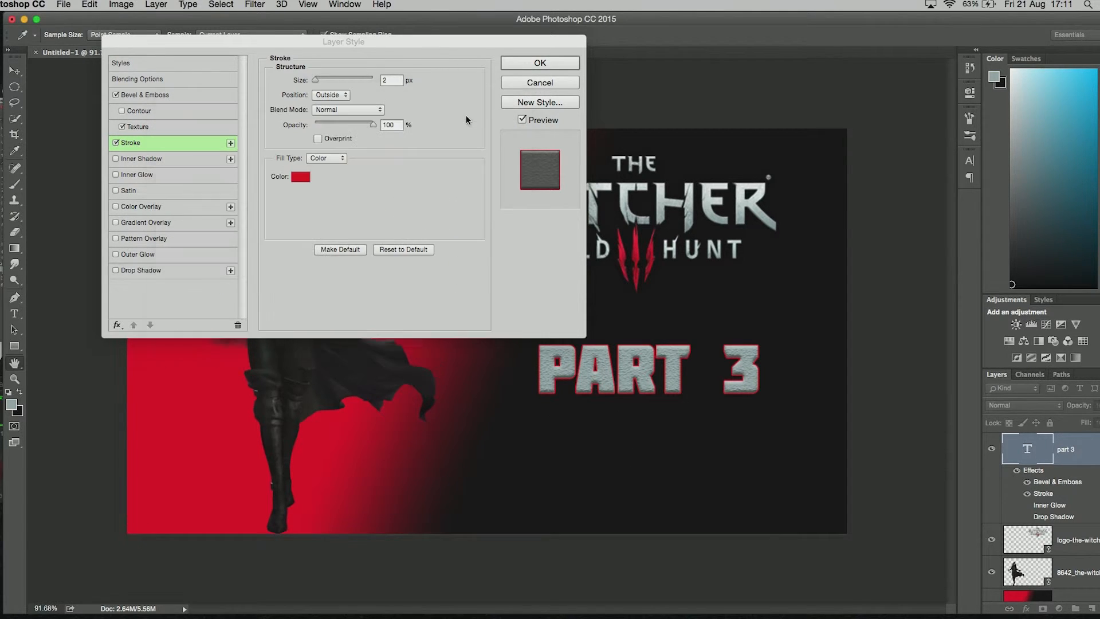
Compare thinner and thicker strokes around the text and set the stroke size to 3 px.
mouse_move(317, 80)
left_mouse_down()
mouse_move(341, 79)
mouse_move(314, 80)
left_mouse_up()
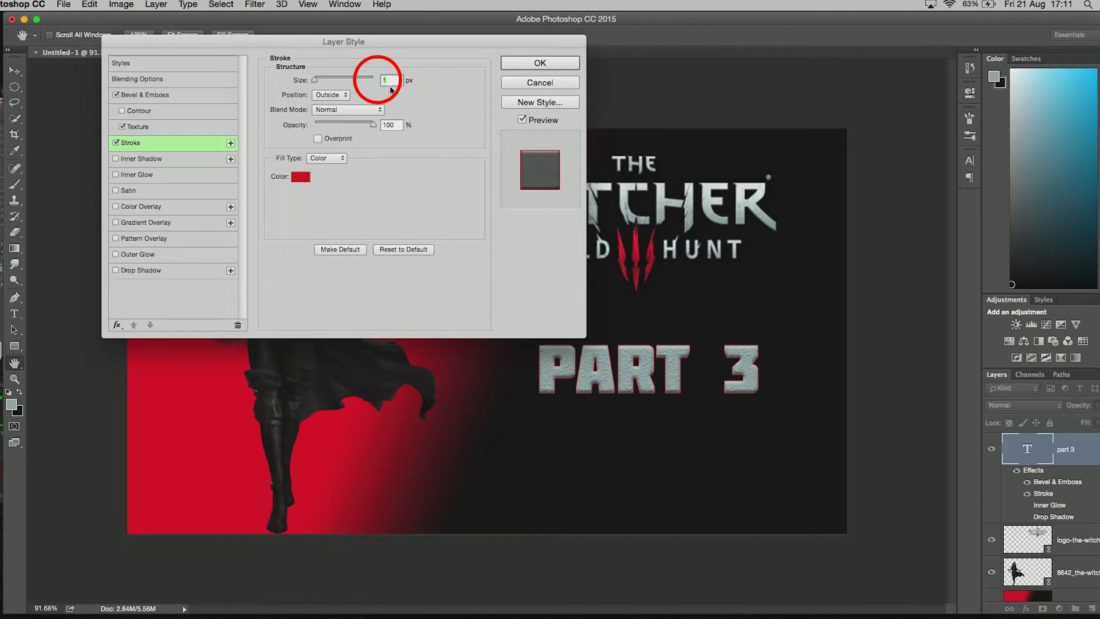
key("BackSpace")
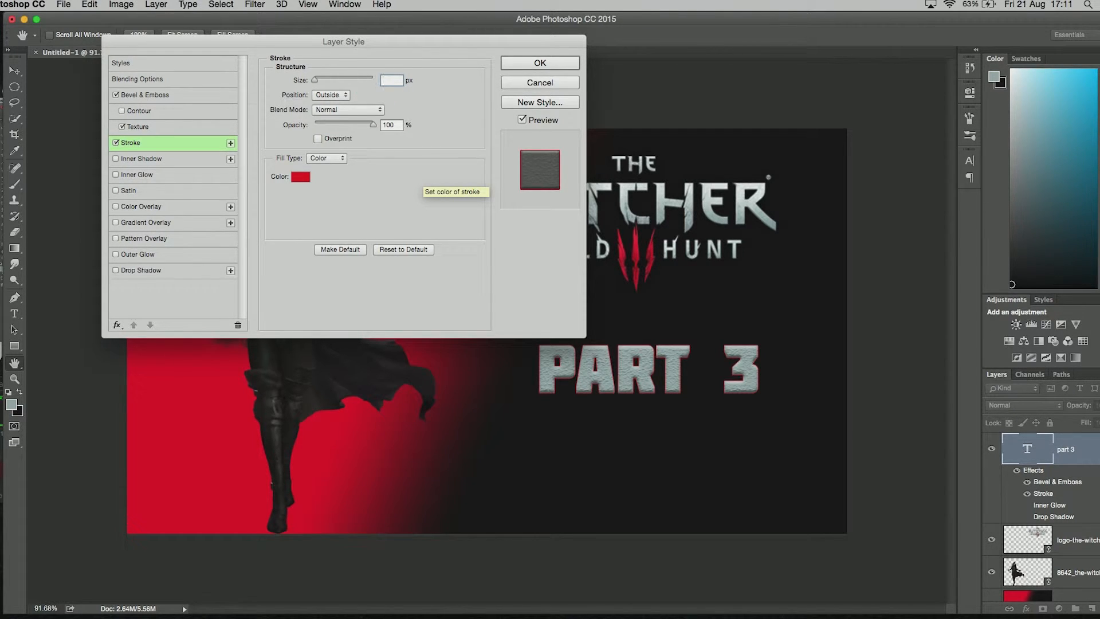
type("3")
key("Up")
key("Up")
key("Up")
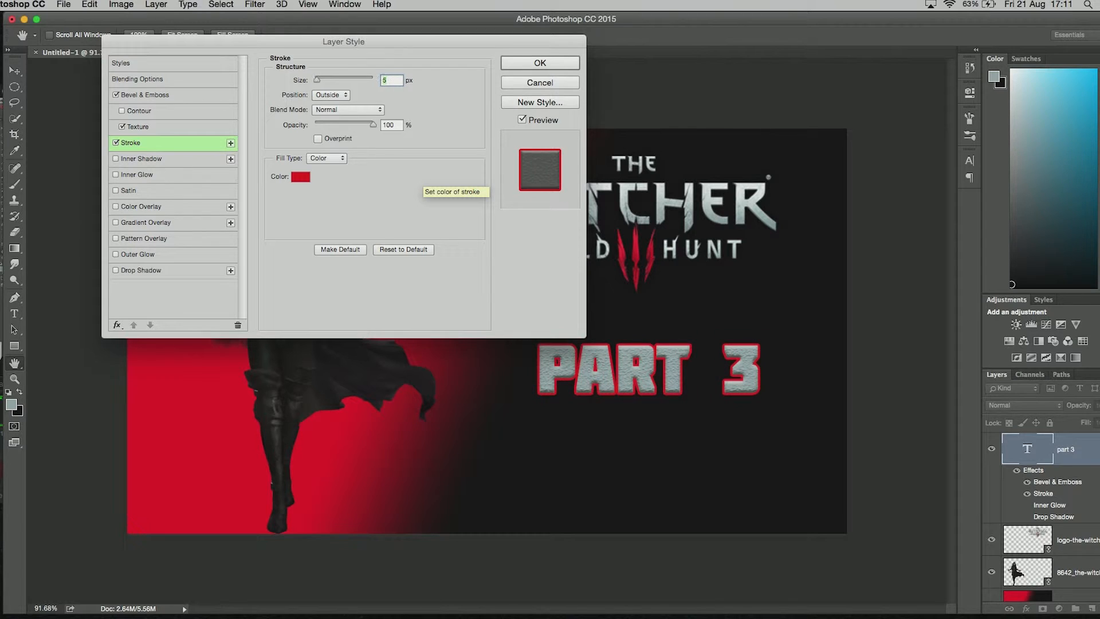
key("Down")
key("Down")
key("Down")
key("Down")
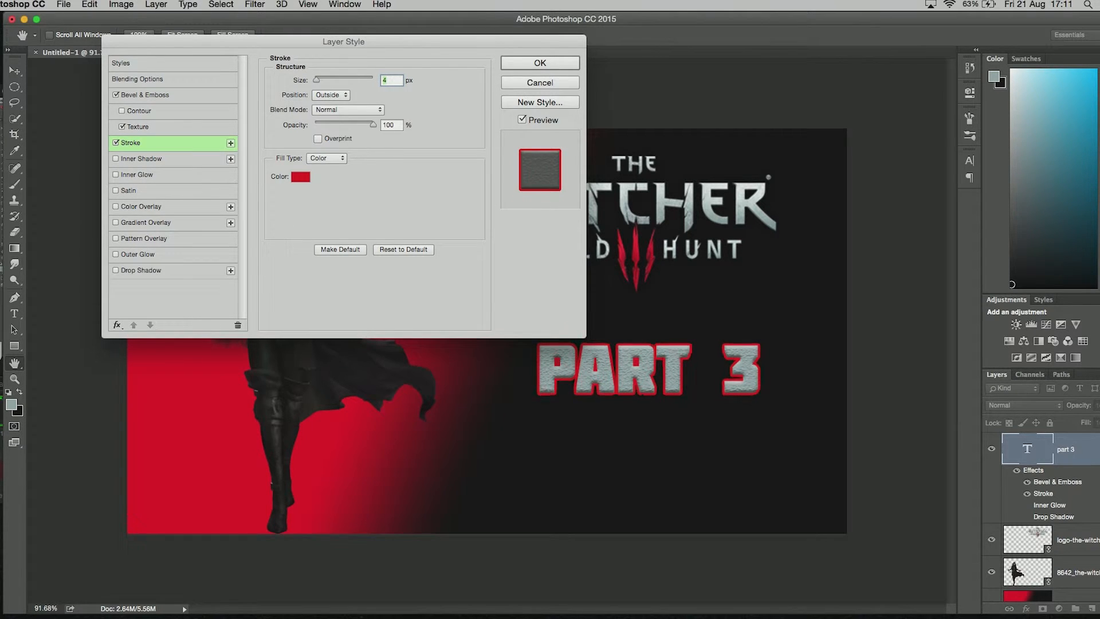
key("Up")
key("Up")
key("Up")
key("Up")
key("Up")
key("Up")
key("Up")
key("Up")
key("Down")
key("Down")
key("Down")
key("Down")
key("Down")
key("Down")
key("Down")
key("Down")
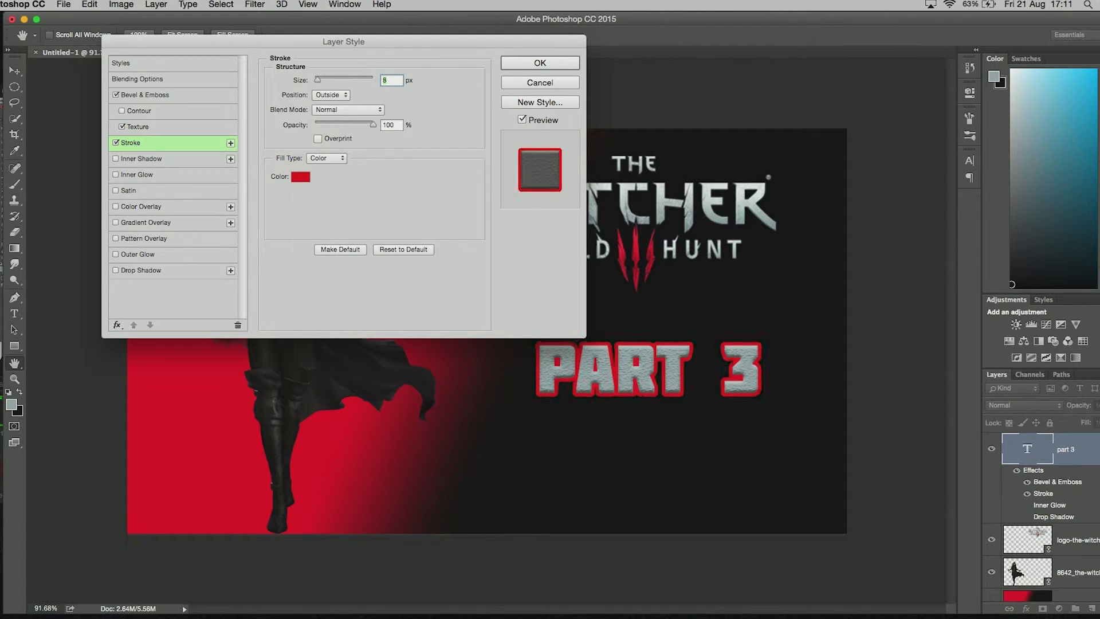
key("Down")
key("Up")
key("Up")
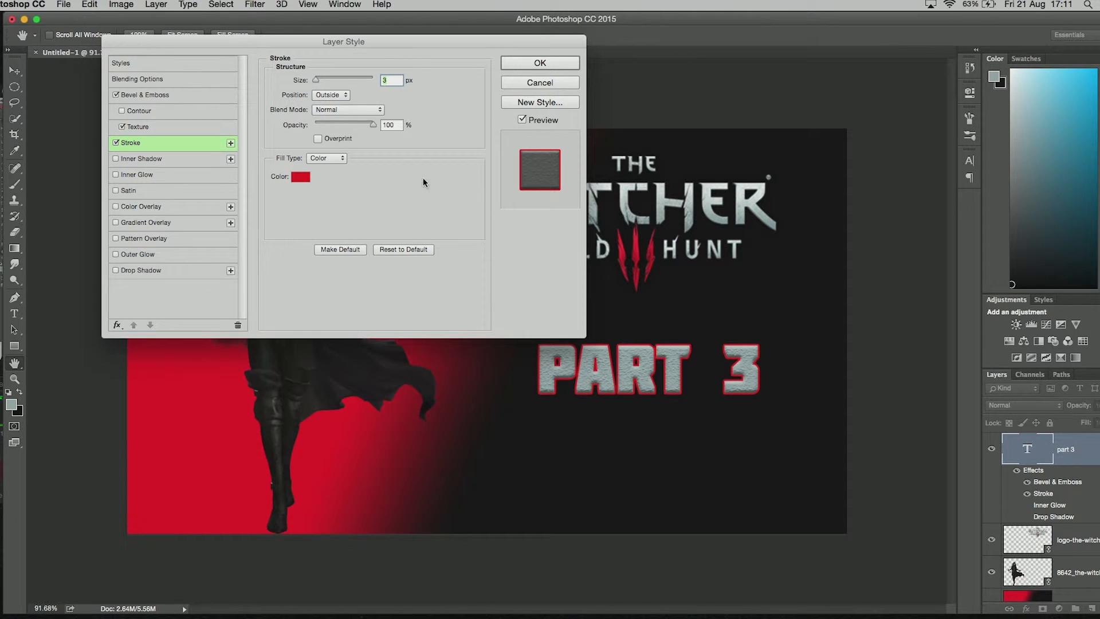
Try the Inside and Center stroke positions on the text and return to Outside.
left_click(345, 95)
left_click(340, 104)
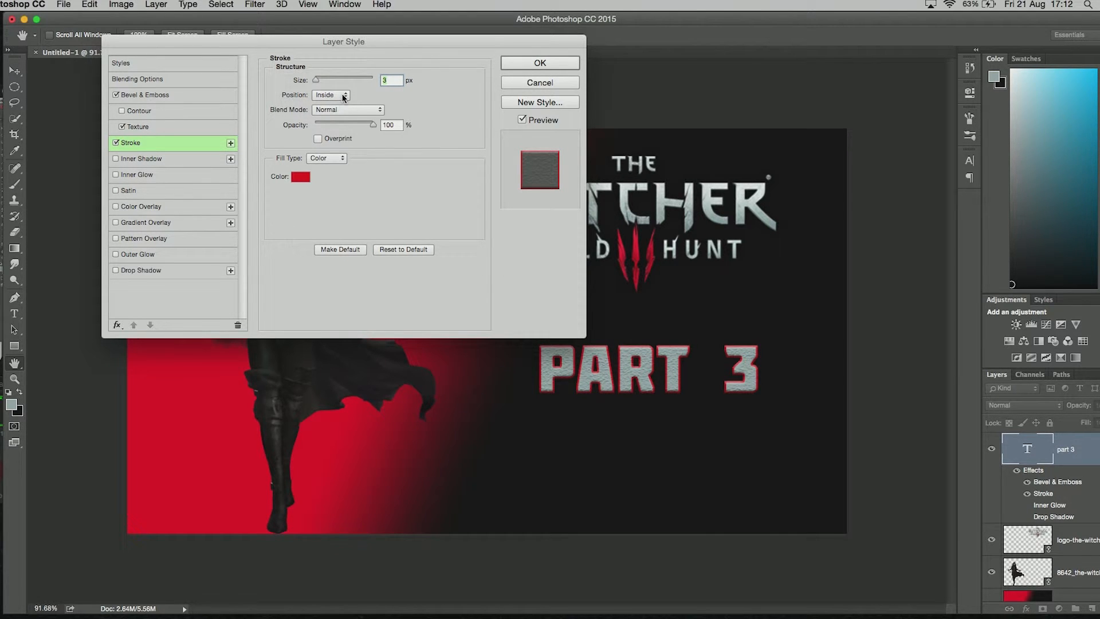
left_click(342, 97)
left_click(341, 104)
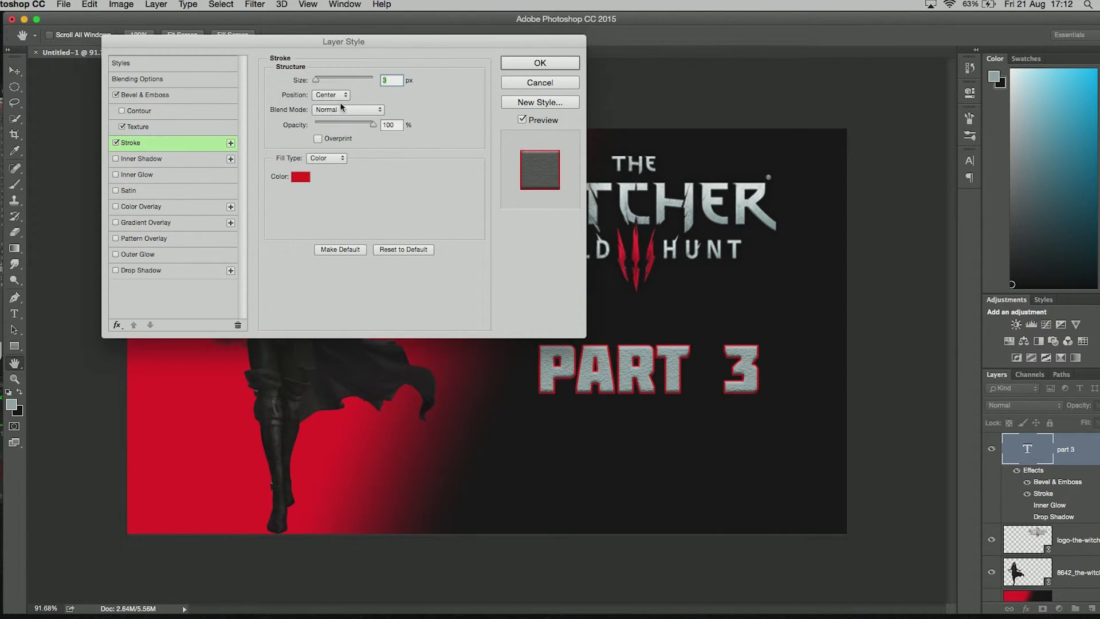
left_click(345, 96)
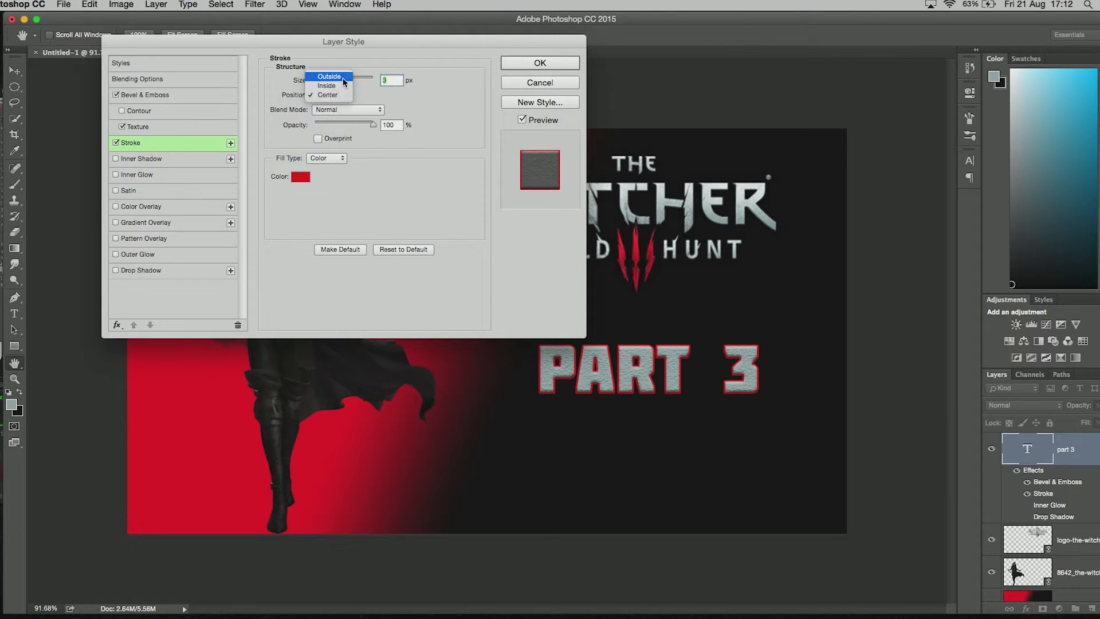
left_click(345, 78)
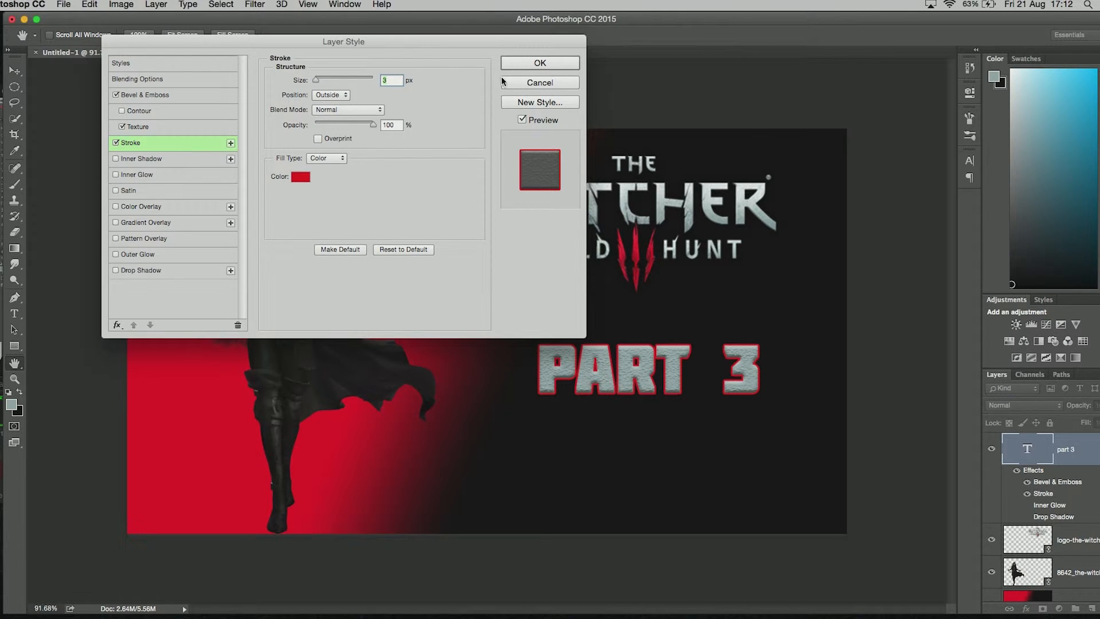
Apply the layer style and hide and show the PART 3 layer to check the styled text.
left_click(525, 63)
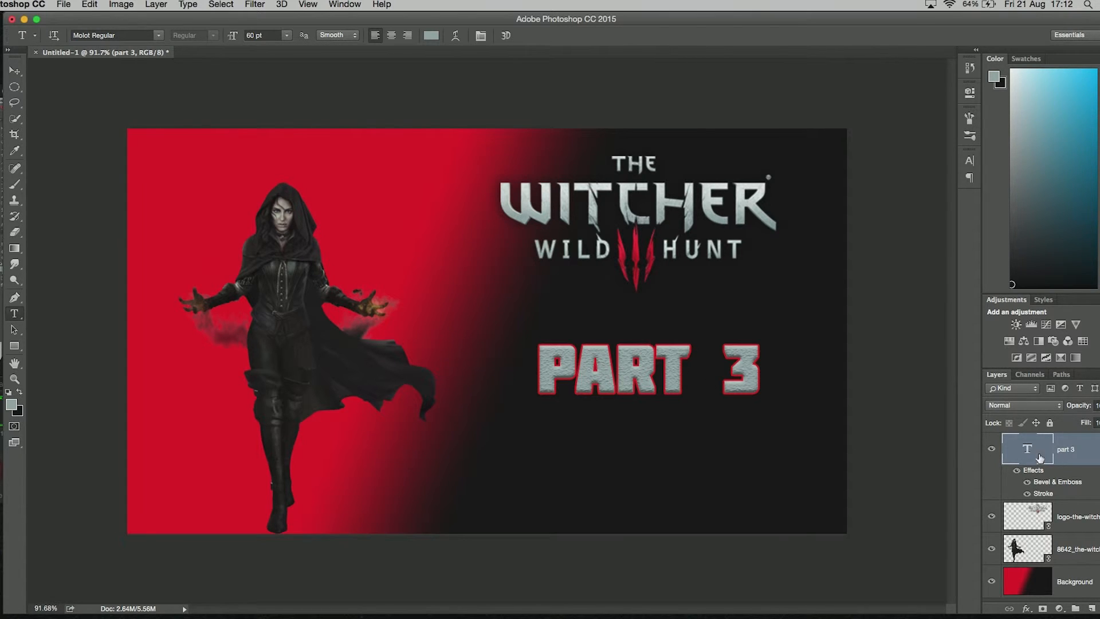
left_click(993, 452)
left_click(993, 451)
Scale the PART 3 text proportionally to about 139% and move it to the lower right of the canvas below the logo.
key("super+t")
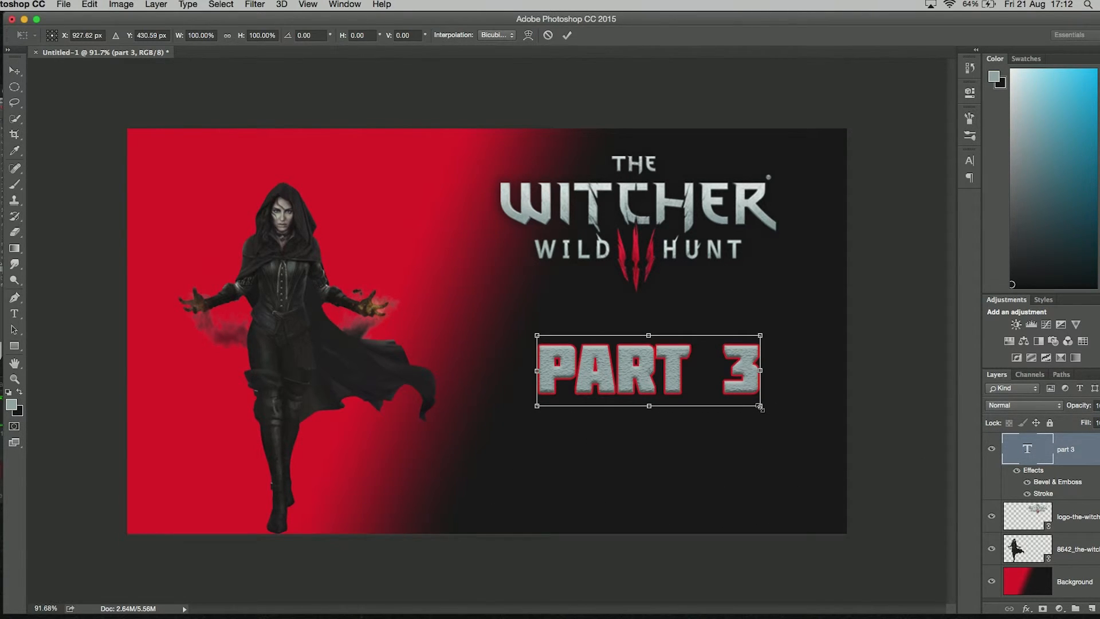
left_click_drag(759, 407, 854, 458)
left_click_drag(779, 389, 709, 458)
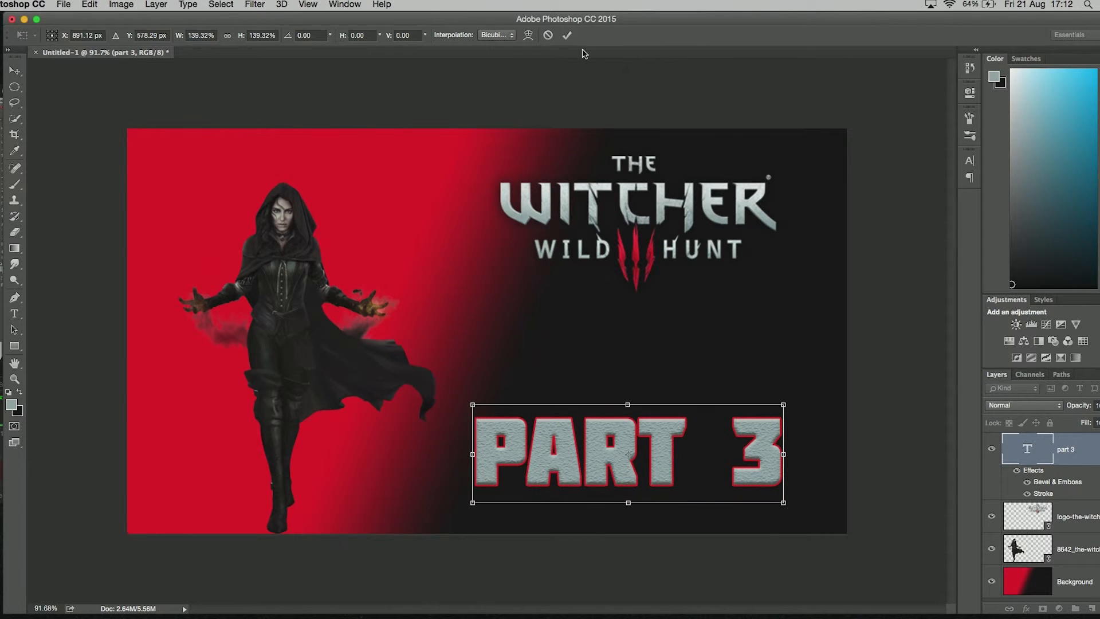
left_click(566, 35)
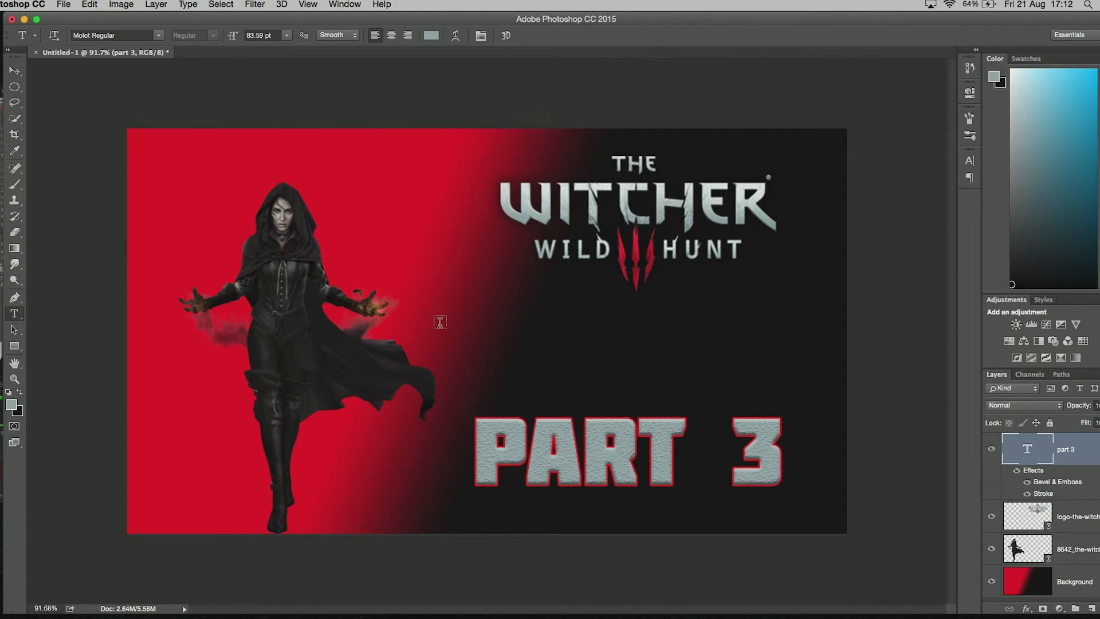
Start saving the document under the name witcher, trying Desktop as the location and choosing the Mumongu folder.
left_click(67, 5)
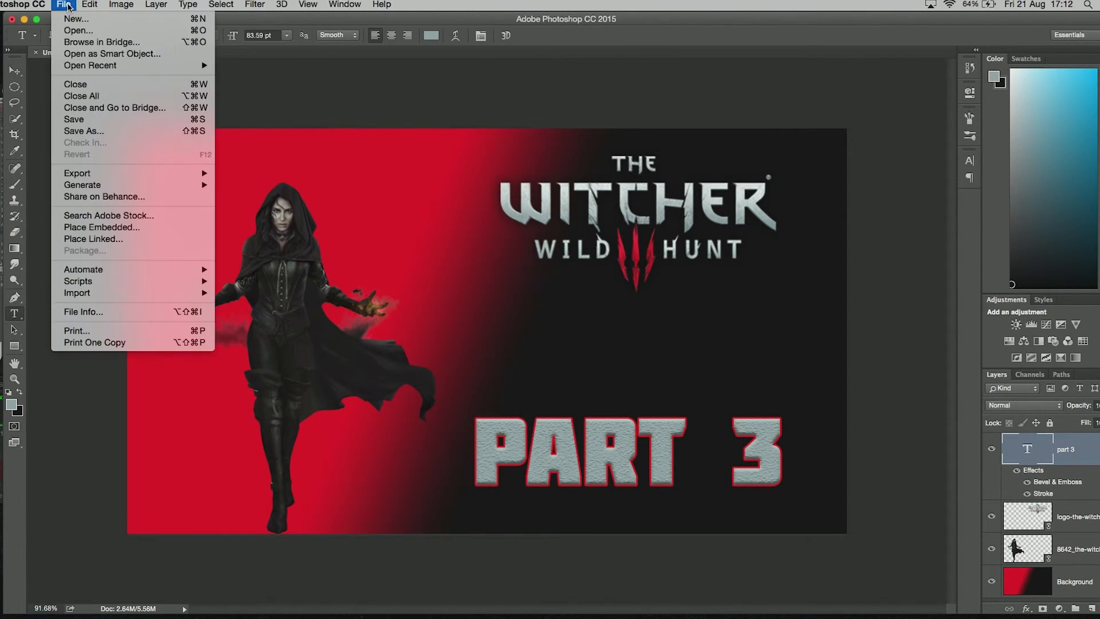
left_click(125, 133)
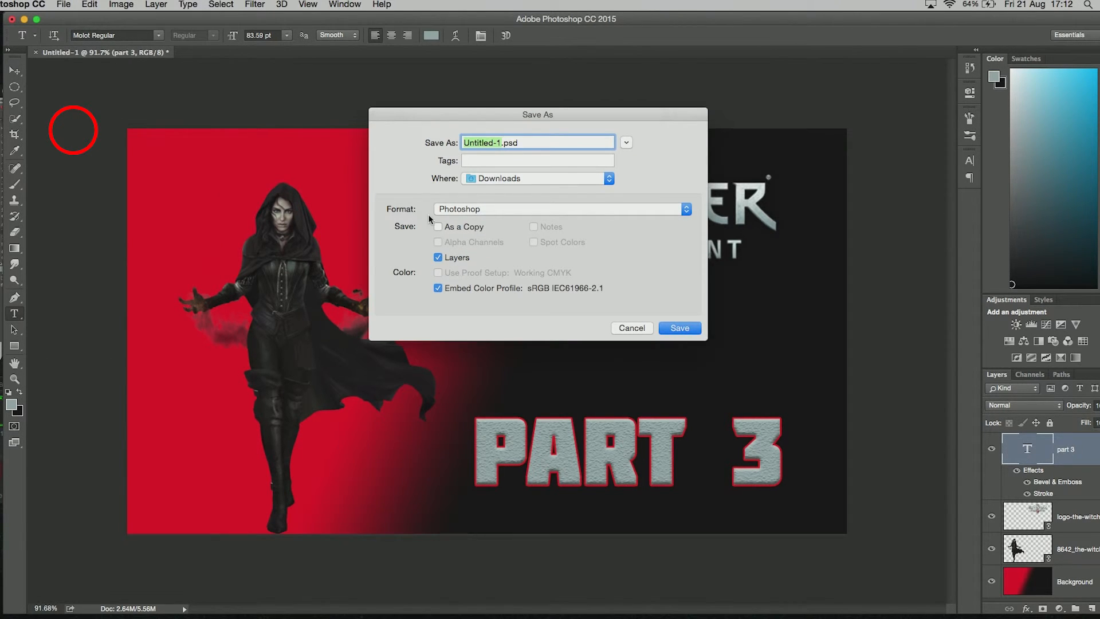
type("witcher")
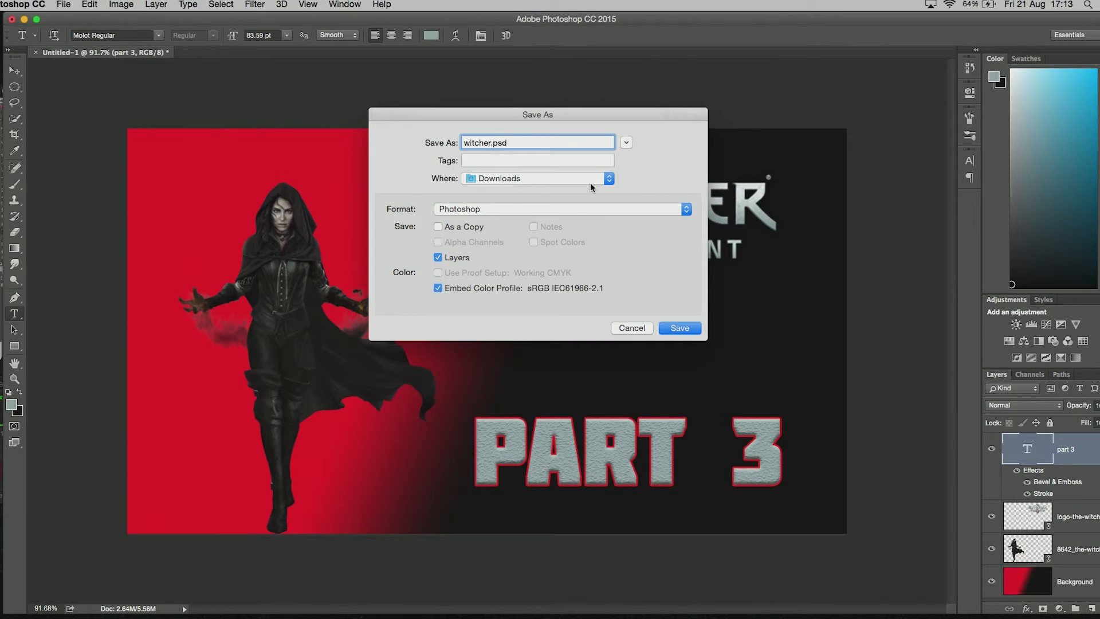
left_click(607, 180)
left_click(529, 267)
left_click(609, 178)
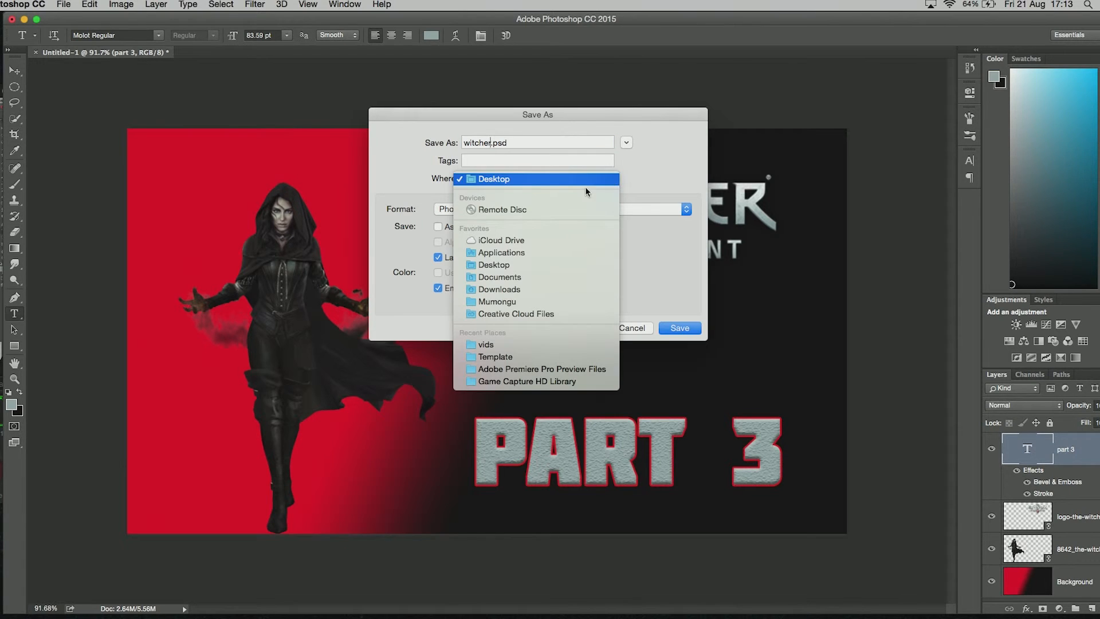
left_click(554, 301)
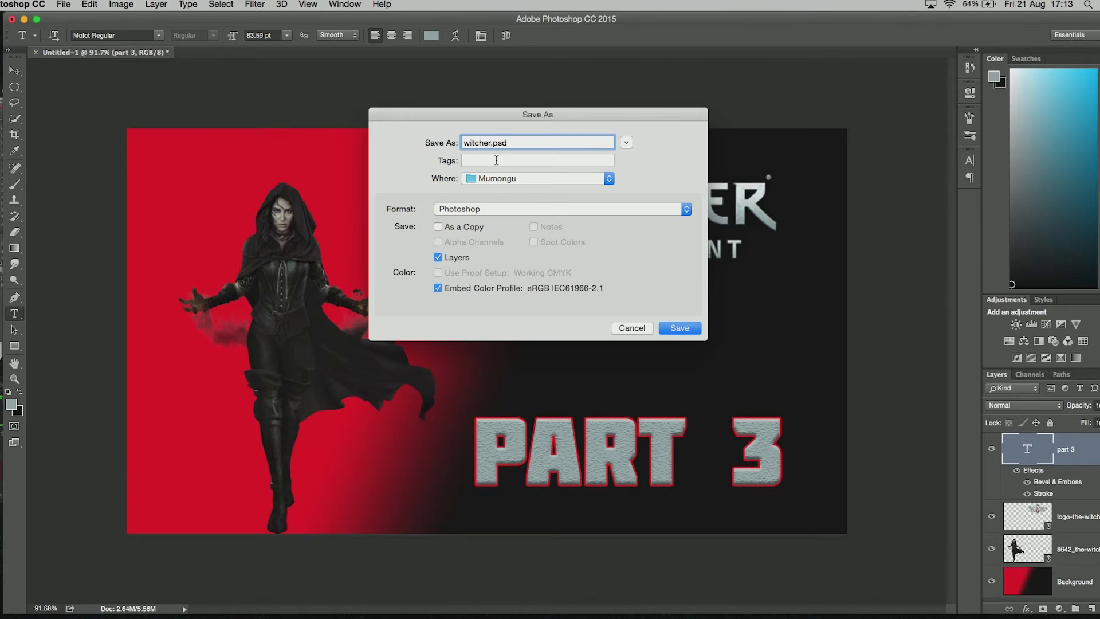
Try the JPEG, PNG and Photoshop file formats for the save and cancel it at the Photoshop format options.
left_click(501, 212)
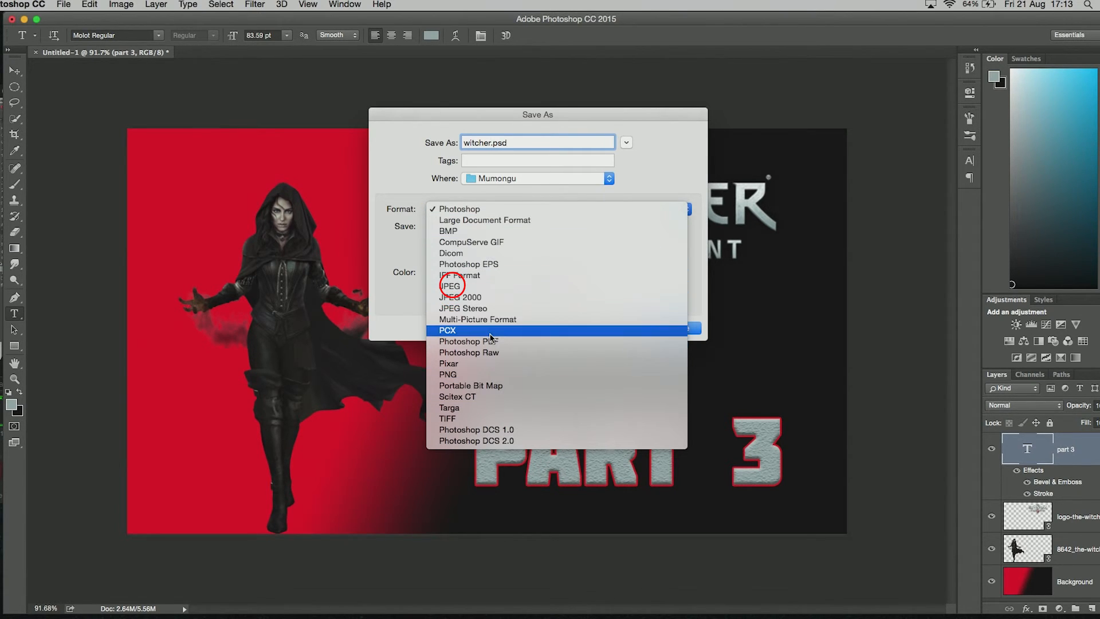
left_click(458, 287)
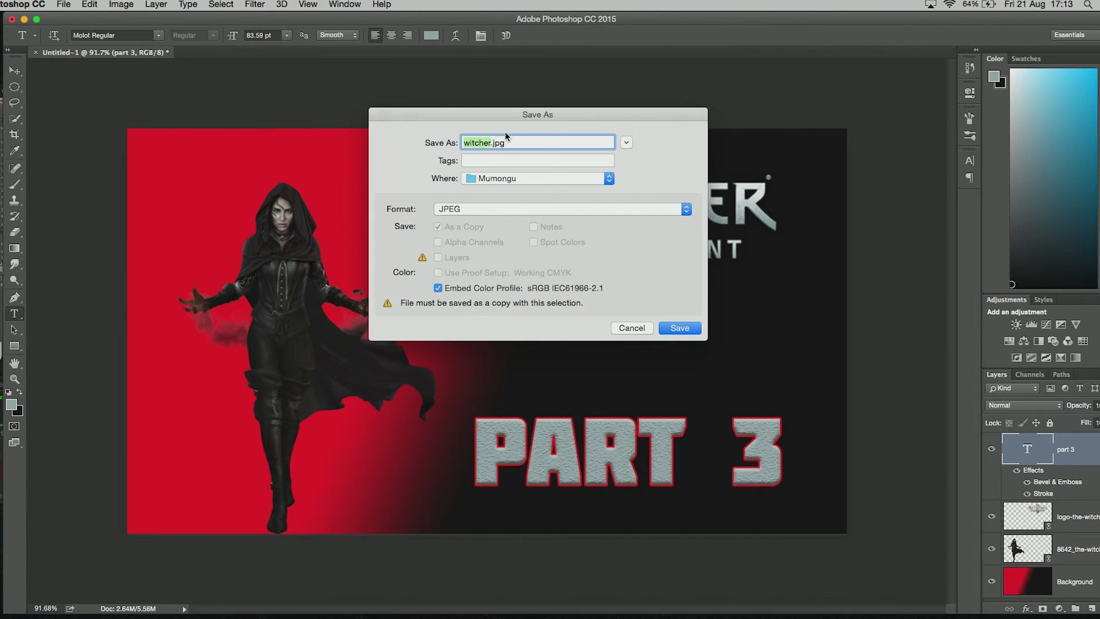
left_click(507, 210)
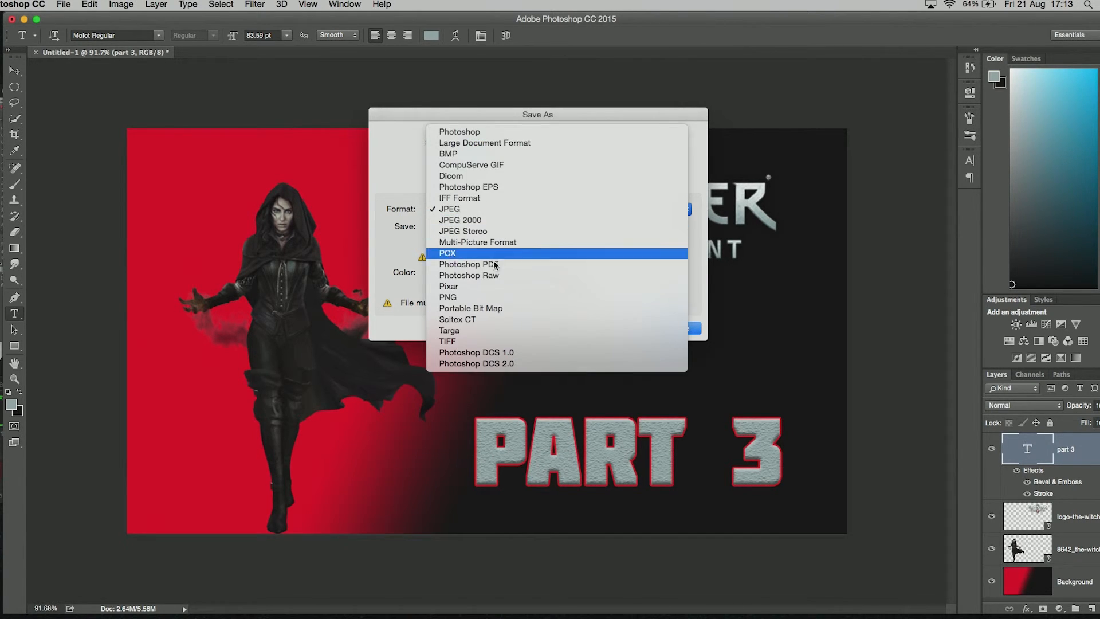
left_click(453, 298)
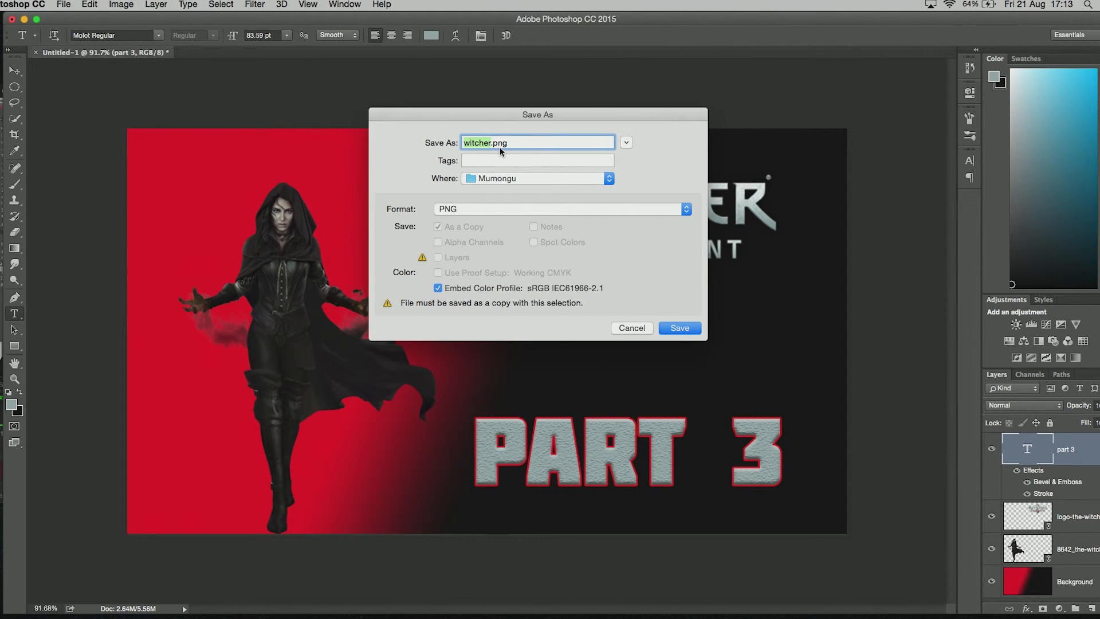
left_click(524, 208)
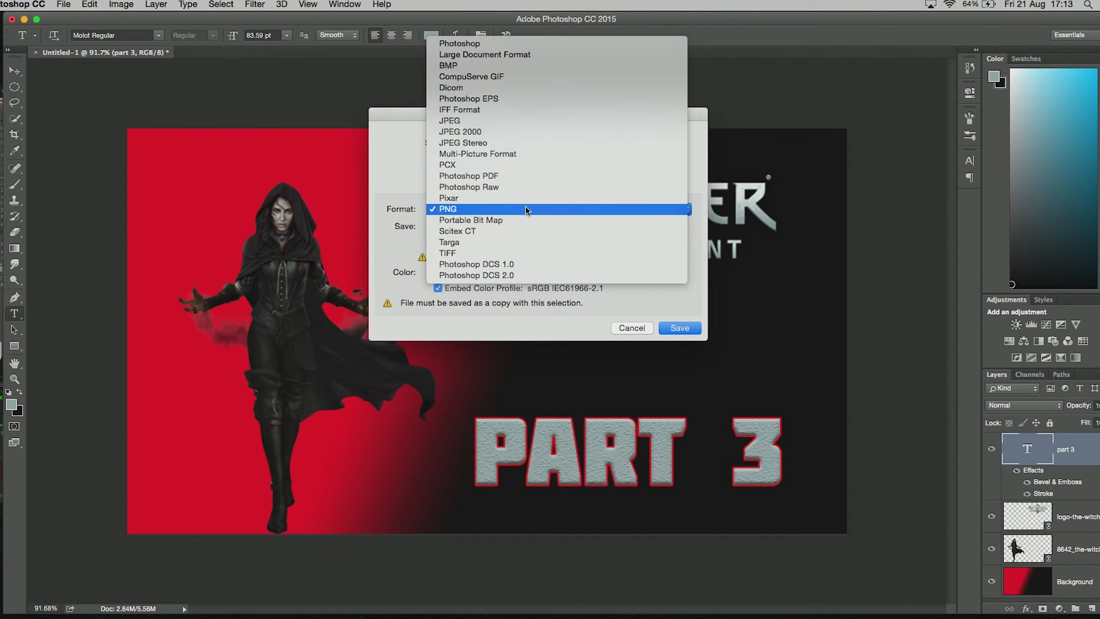
left_click(492, 44)
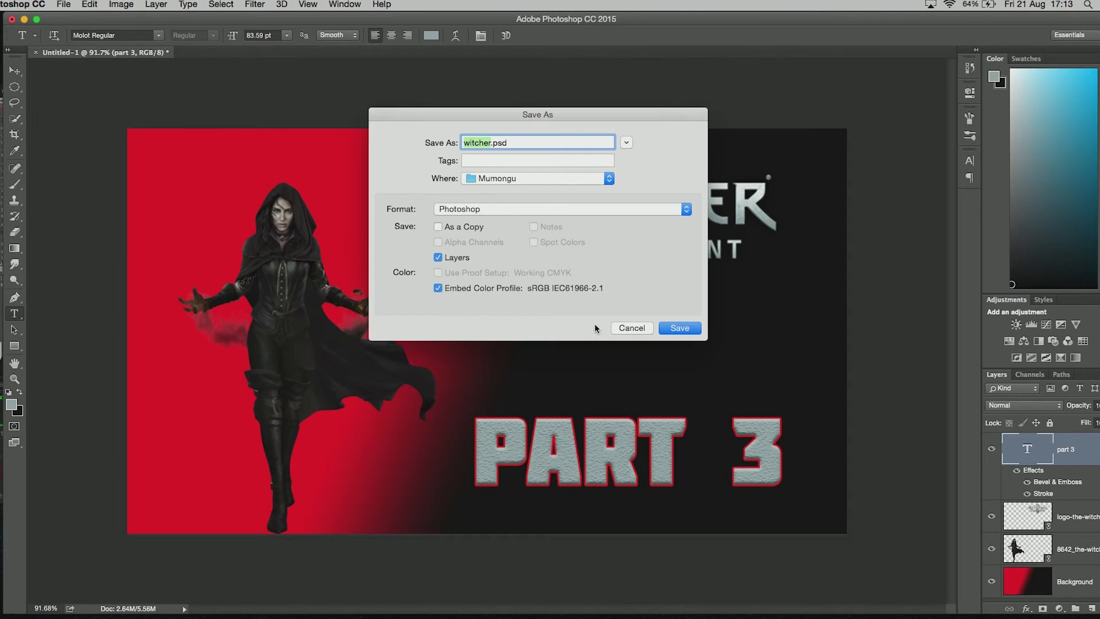
left_click(694, 331)
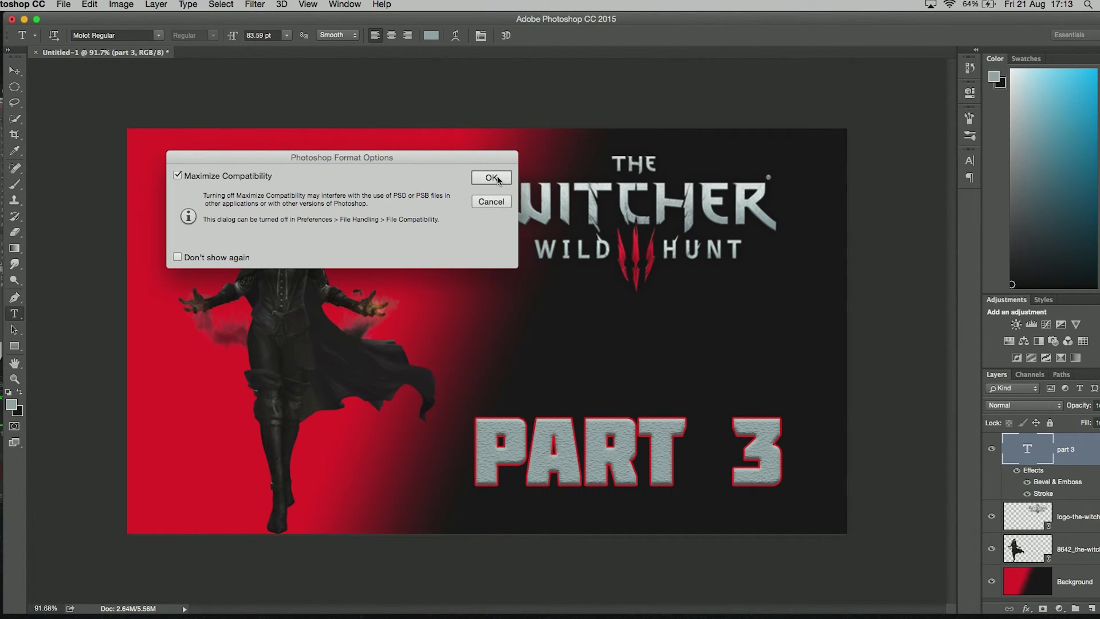
left_click(500, 203)
Close the Witcher document without saving its changes.
left_click(36, 52)
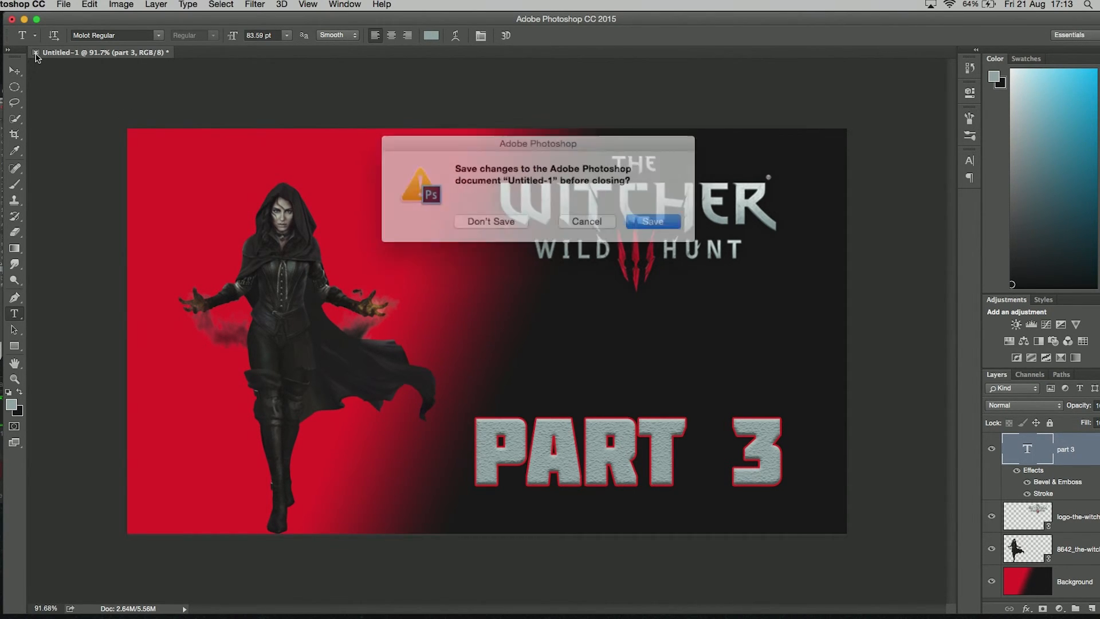
left_click(486, 217)
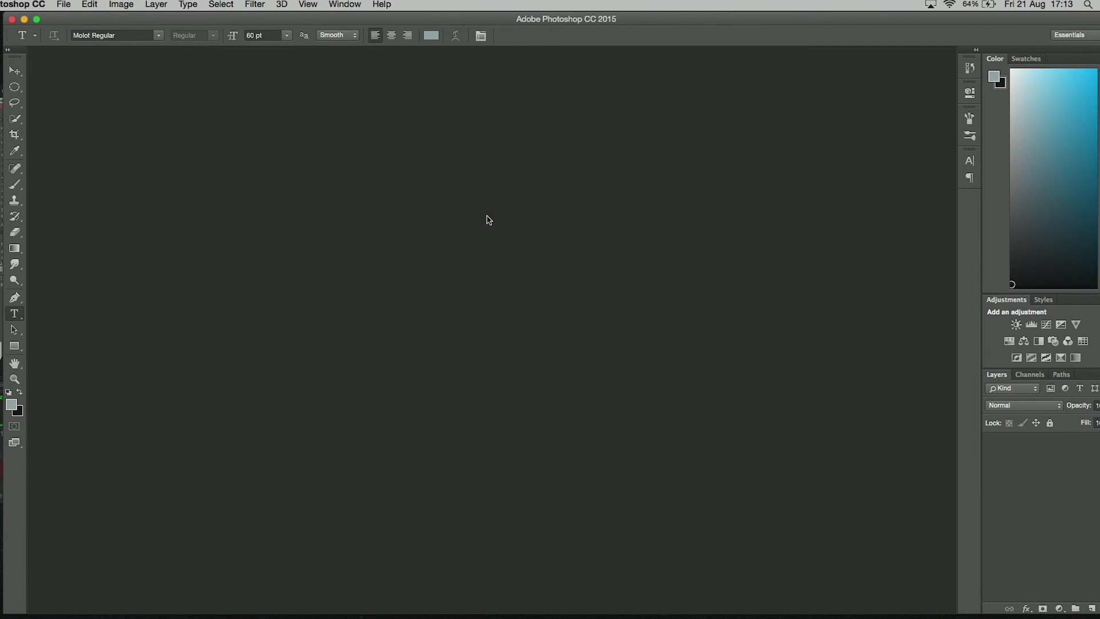